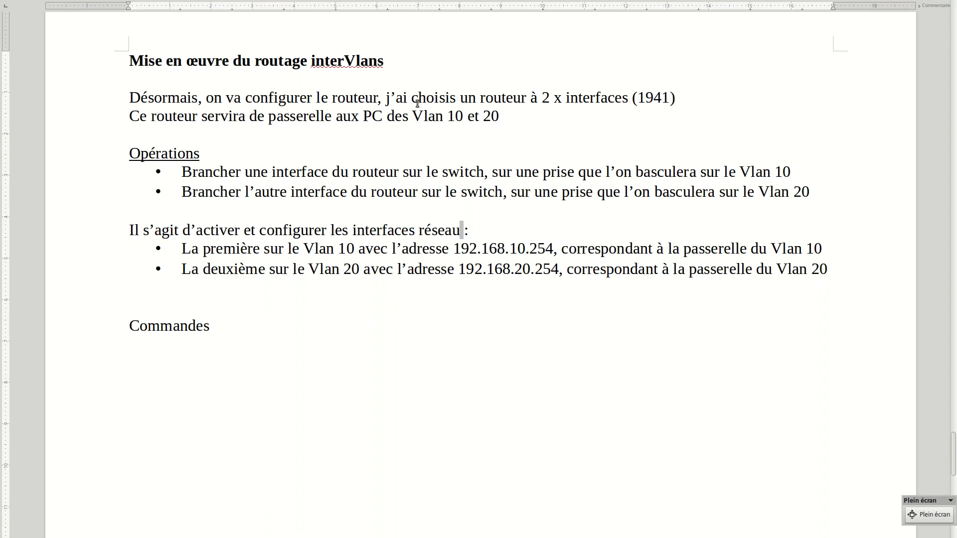
Review the document's planned router connections and gateway addresses for Vlan 10 and Vlan 20
double_click(287, 117)
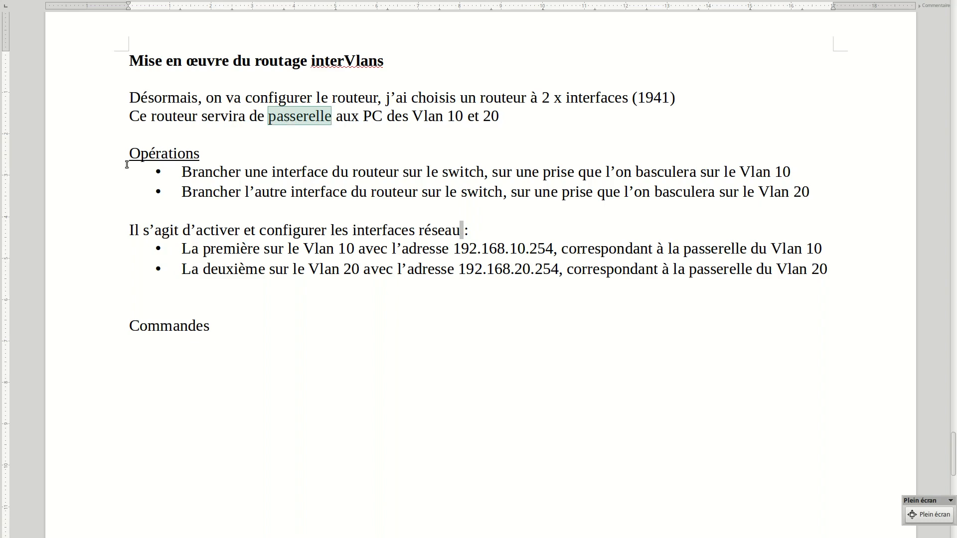
left_click_drag(181, 172, 793, 171)
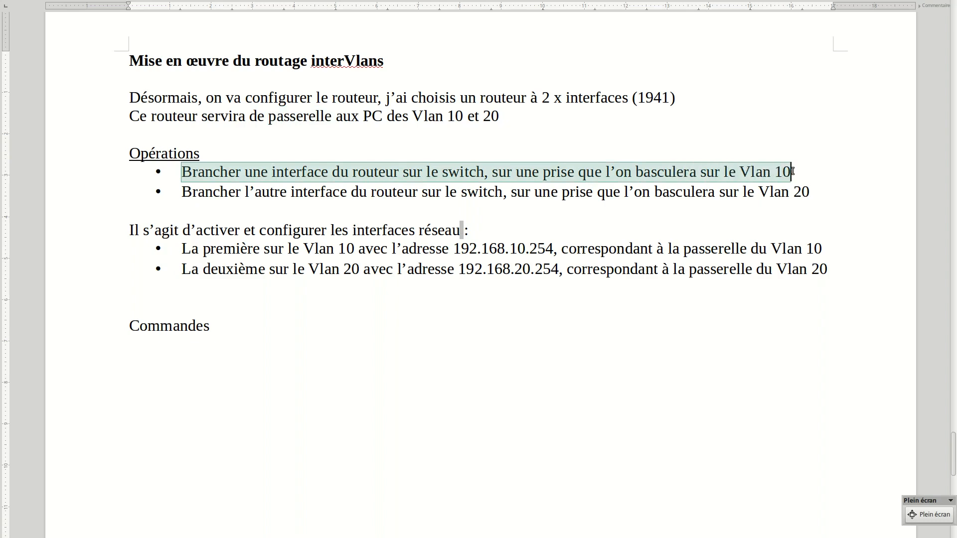
left_click_drag(182, 194, 815, 191)
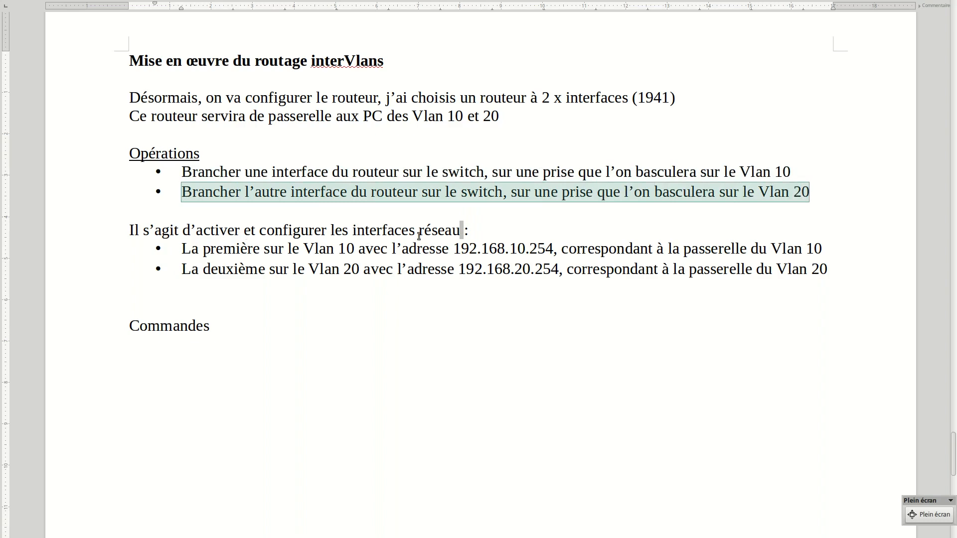
left_click_drag(182, 248, 557, 248)
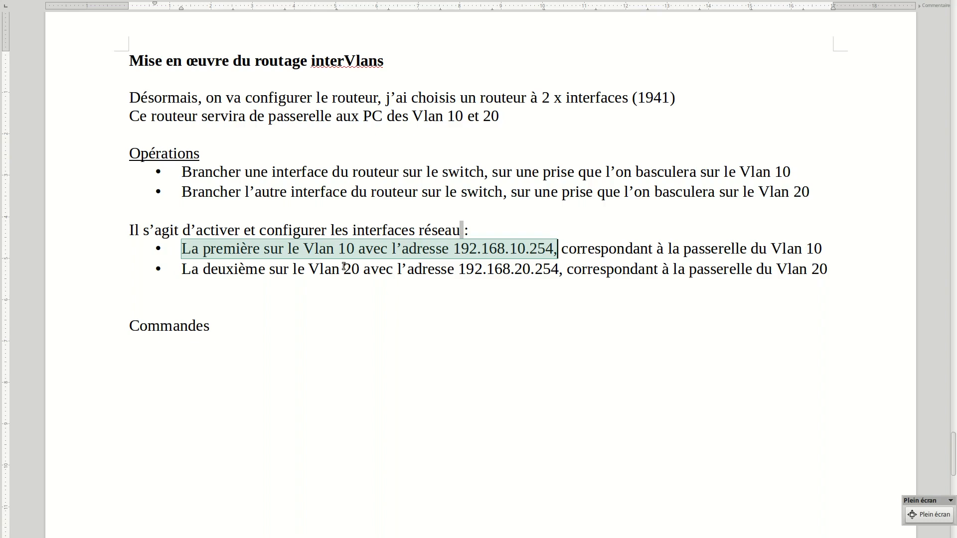
left_click(178, 268)
left_click_drag(223, 270, 559, 270)
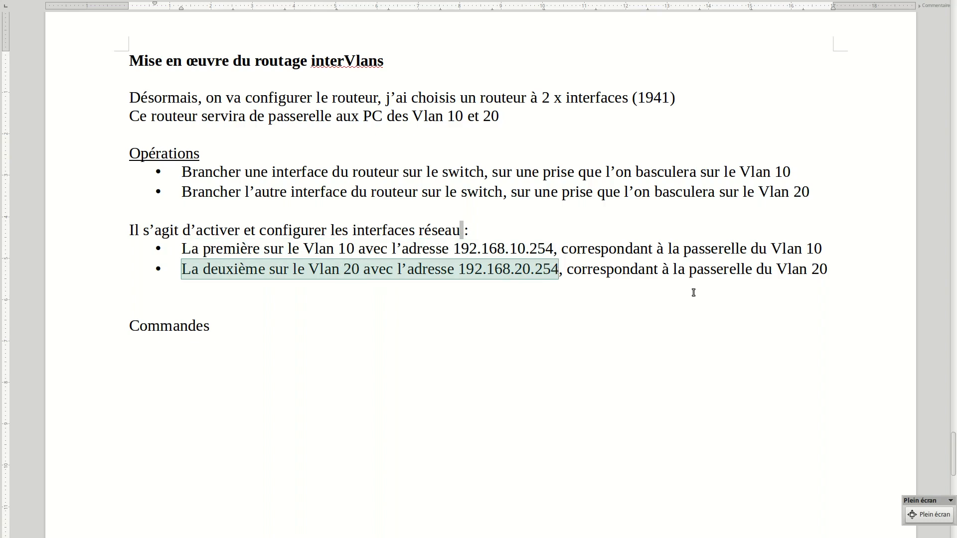
left_click(494, 373)
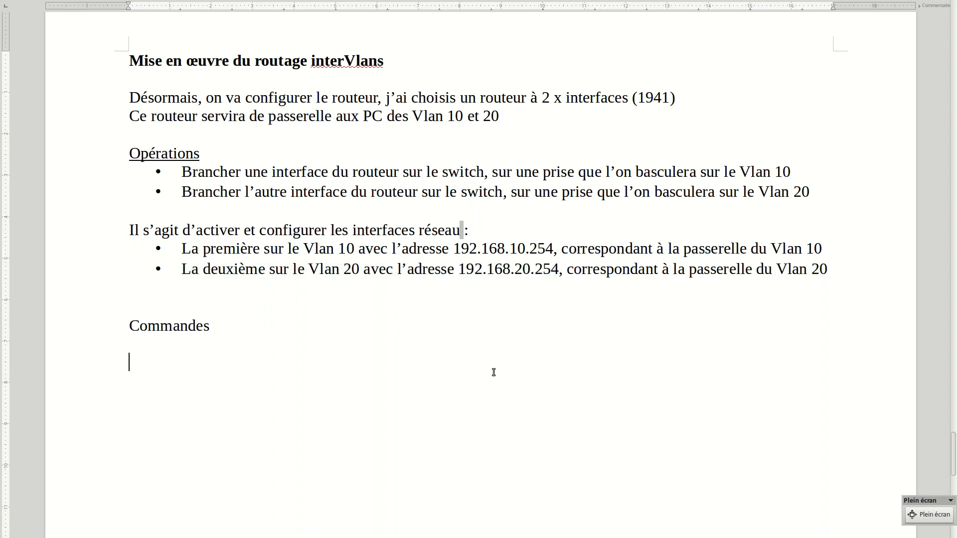
Switch to Cisco Packet Tracer and connect Router1 GigabitEthernet0/0 to Switch0 FastEthernet0/2 with a copper straight-through cable
key("alt+Tab")
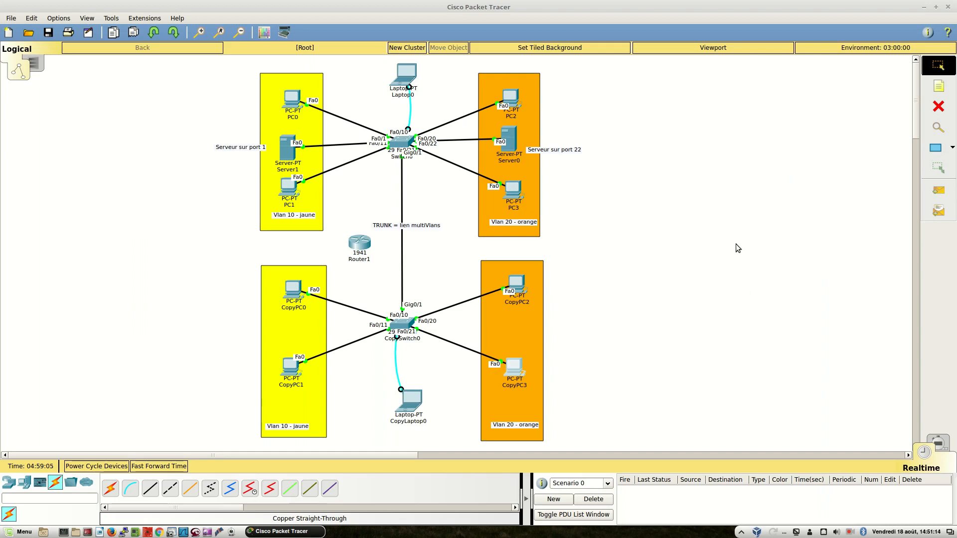
left_click(150, 490)
left_click(362, 246)
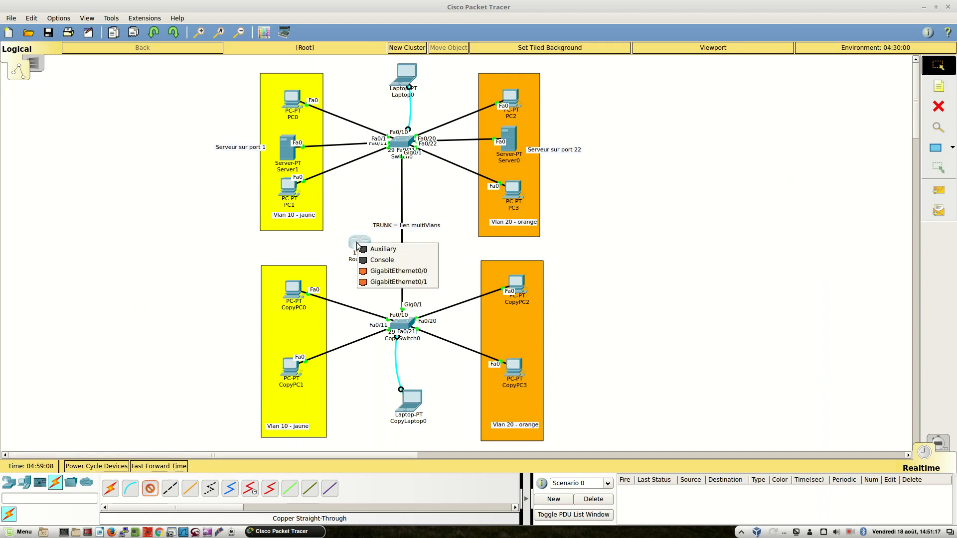
left_click(394, 271)
left_click(398, 148)
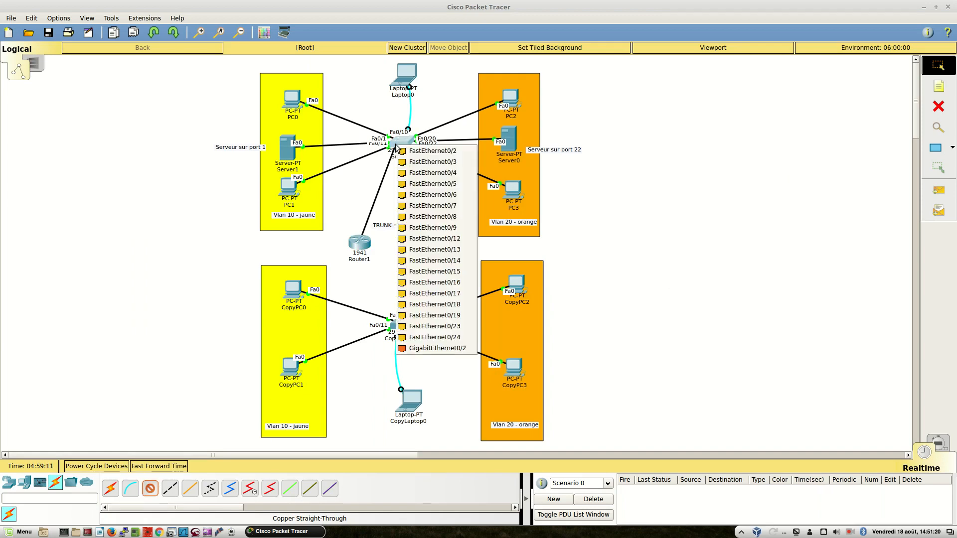
left_click(405, 151)
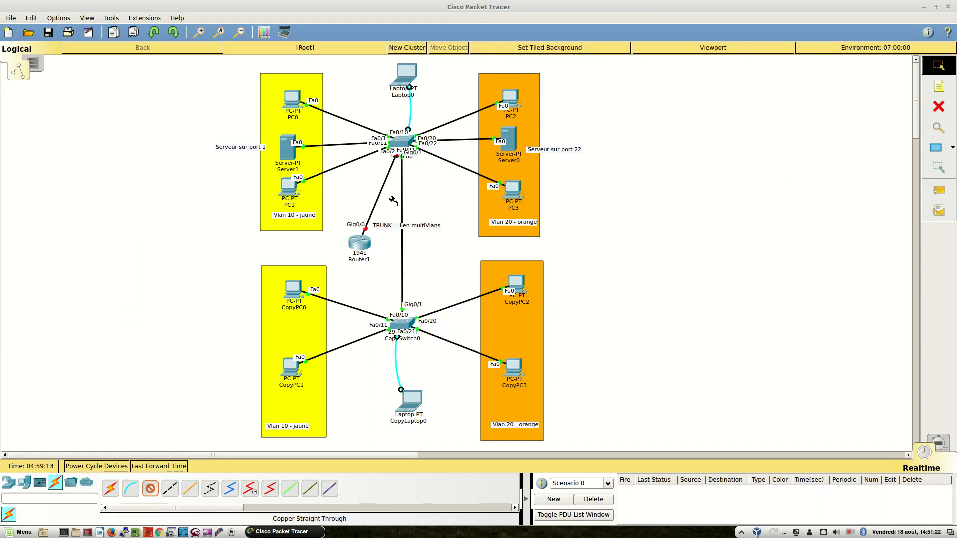
Connect Router1 GigabitEthernet0/1 to CopySwitch0 FastEthernet0/24 with a copper straight-through cable
left_click(357, 244)
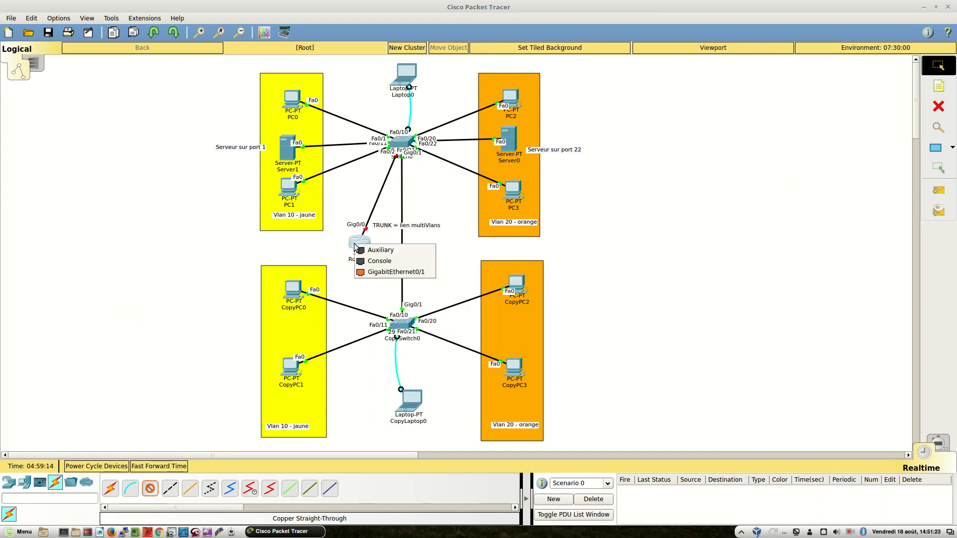
left_click(371, 273)
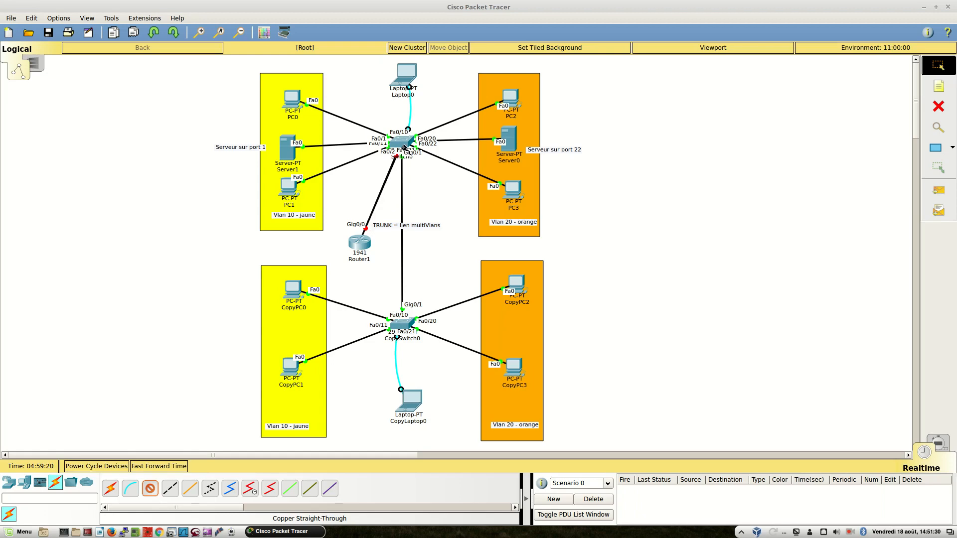
left_click(402, 322)
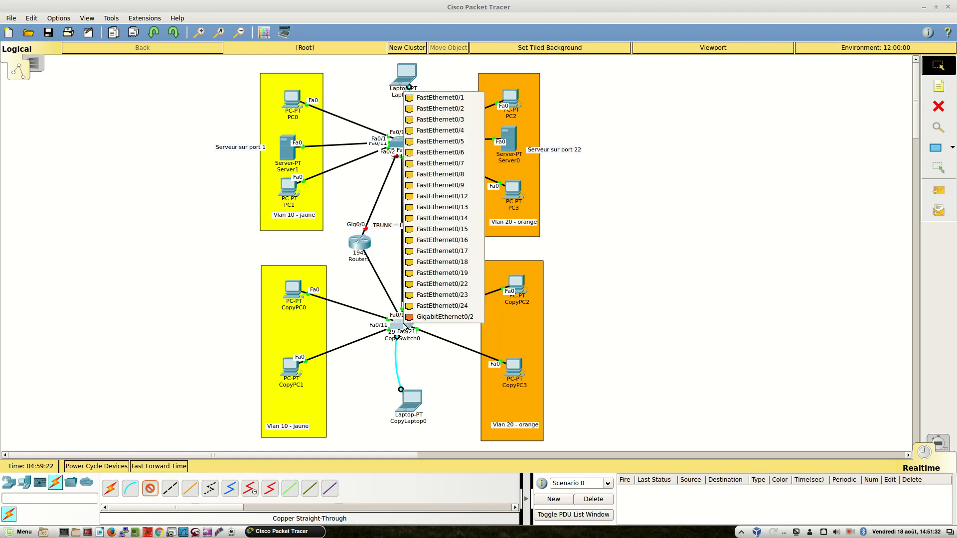
left_click(428, 305)
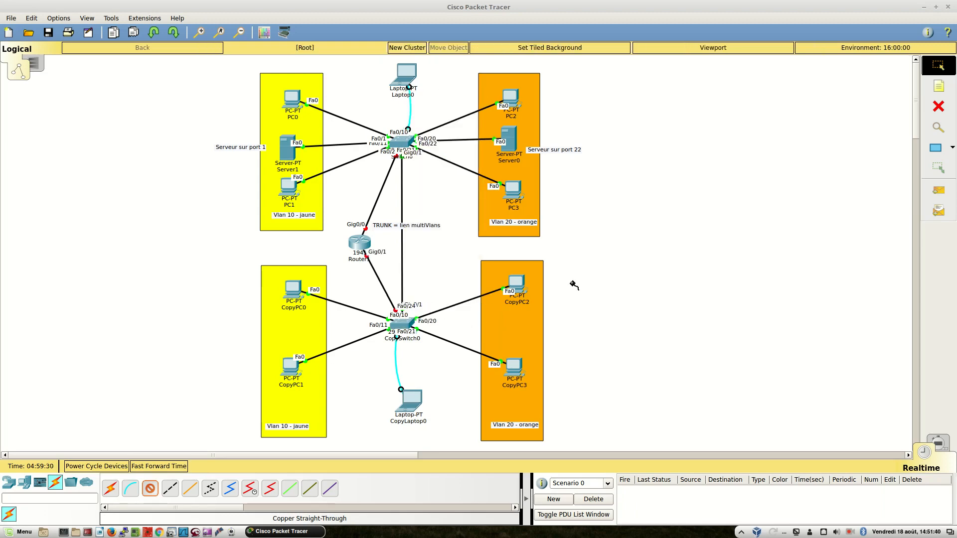
Move Router1 slightly away from the trunk link between the two switches
left_click(937, 76)
left_click_drag(359, 243, 324, 64)
left_click_drag(338, 17, 351, 244)
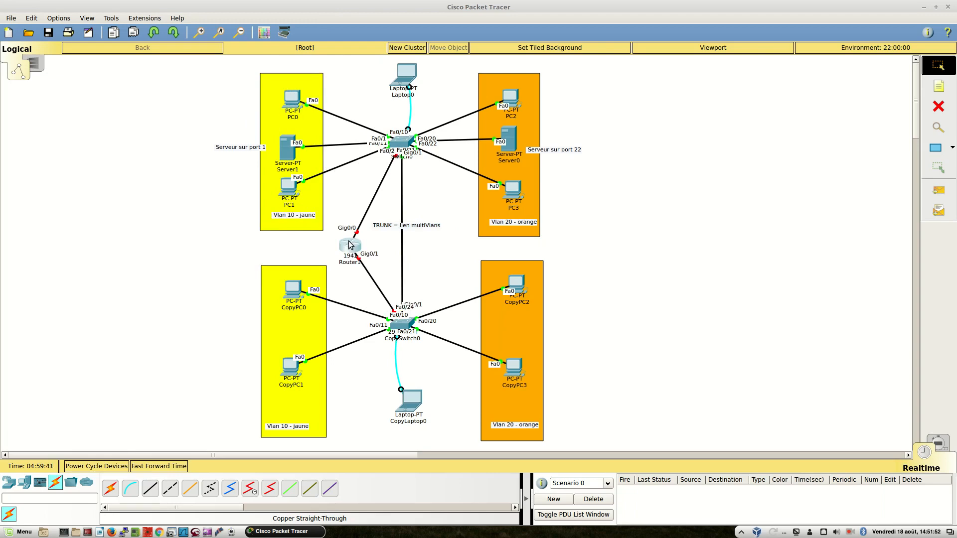
Open a terminal session on Laptop0 and enter the switch's global configuration mode with enable and configure terminal
left_click(401, 79)
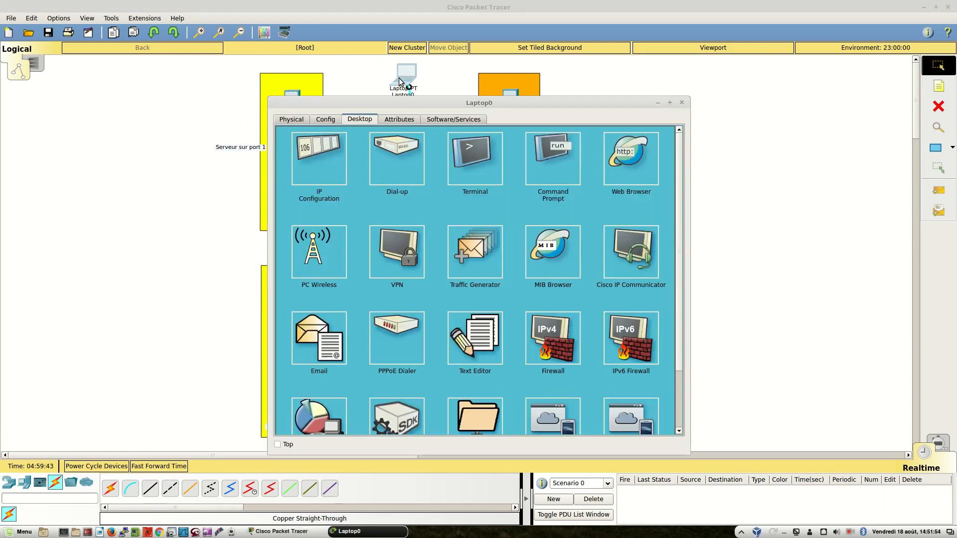
left_click(485, 168)
left_click(641, 242)
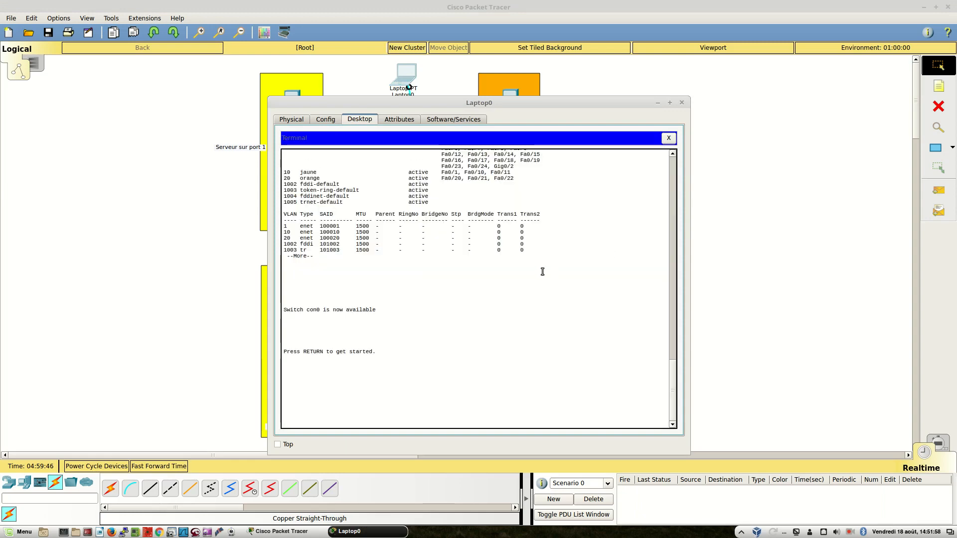
key("Return")
type("enable")
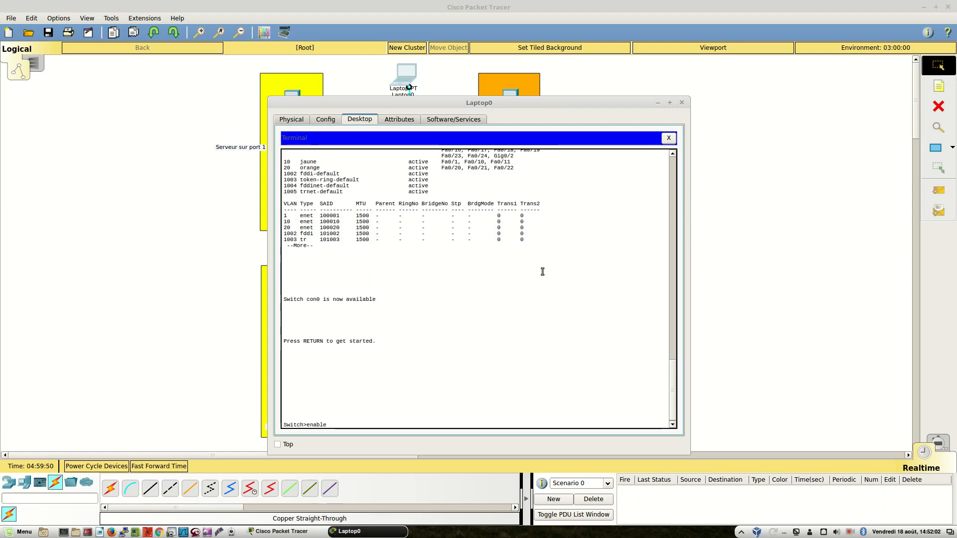
key("Return")
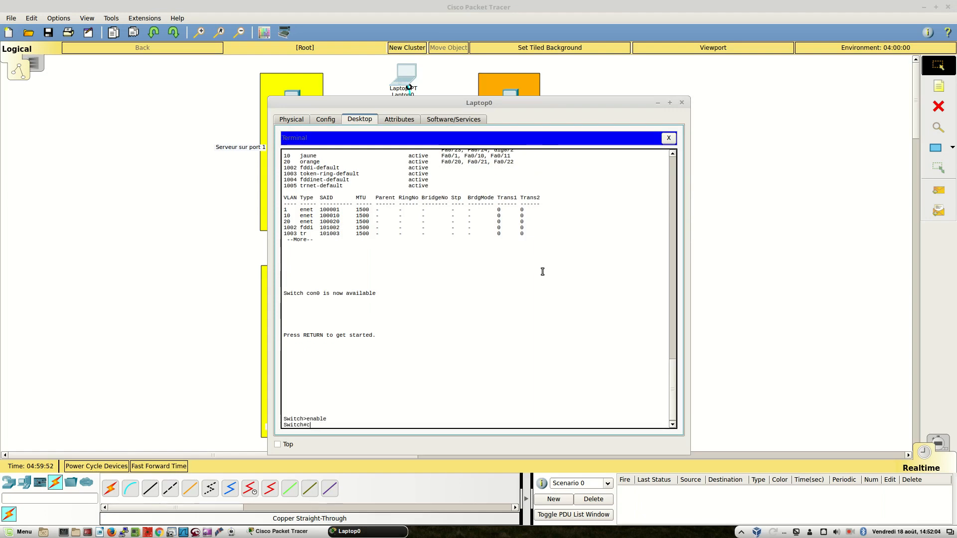
type("configure terminal")
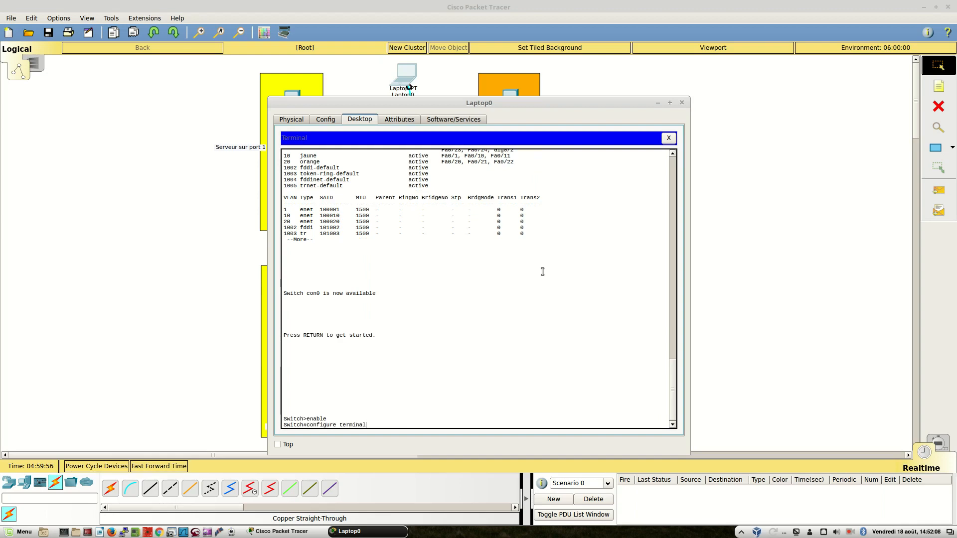
key("Return")
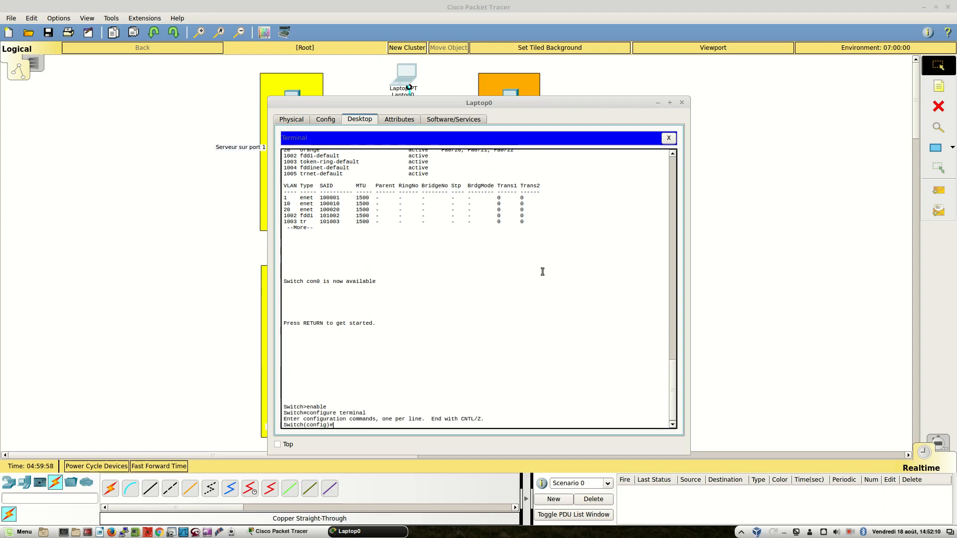
type("switchport")
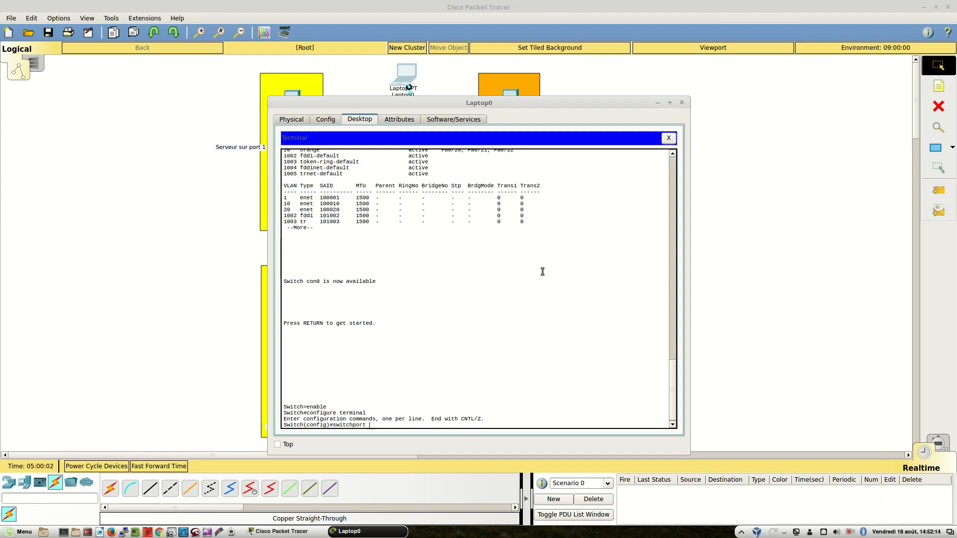
key("BackSpace")
key("BackSpace")
key("BackSpace")
key("BackSpace")
key("BackSpace")
key("BackSpace")
key("BackSpace")
key("BackSpace")
key("BackSpace")
key("BackSpace")
key("BackSpace")
Assign interface fa 0/2 to access vlan 10 and end the configuration mode
type("interface fa 0")
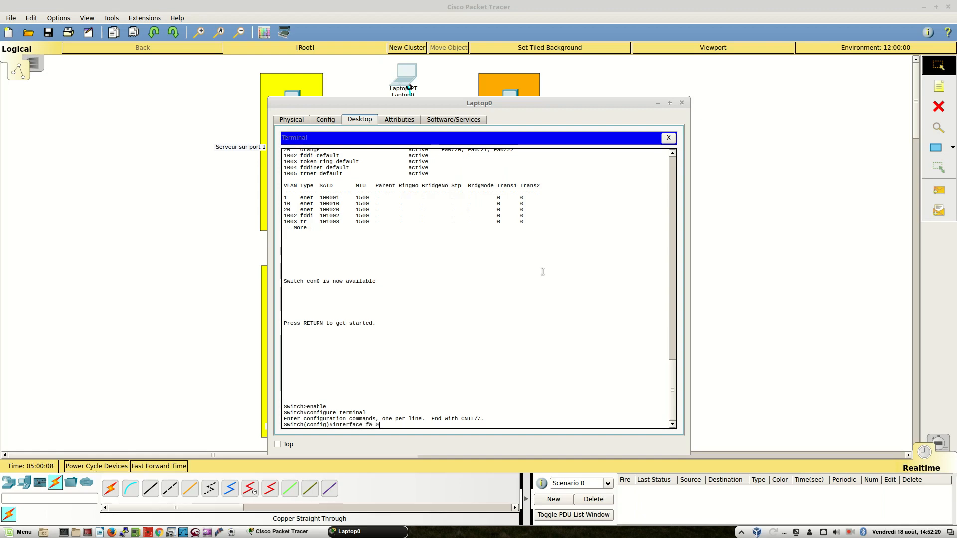
type("/2")
key("Return")
type("switchp")
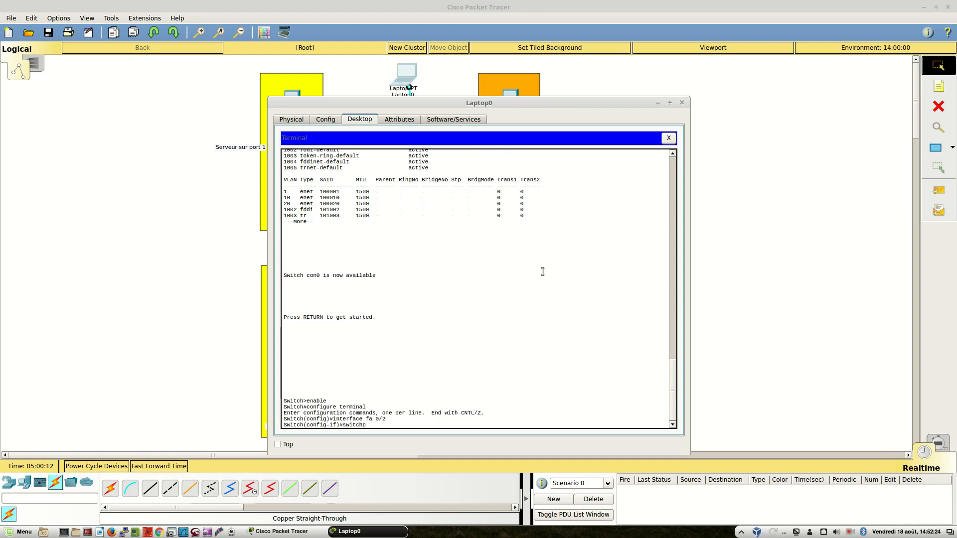
type("ort access vlan 10")
key("Return")
type("end")
key("Return")
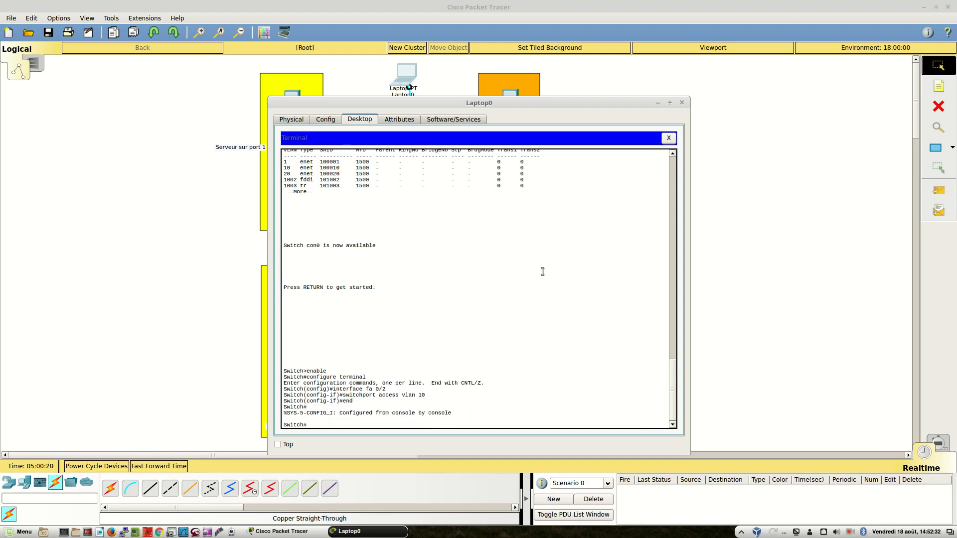
Run show vlan to check the Vlan membership of port Fa0/2, and close the Laptop0 window
type("show vlan")
key("Return")
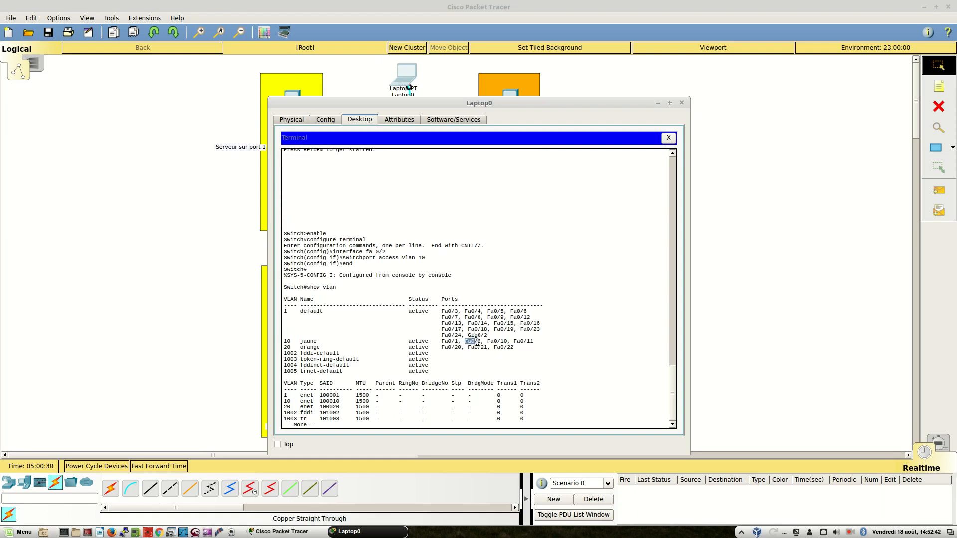
left_click(478, 341)
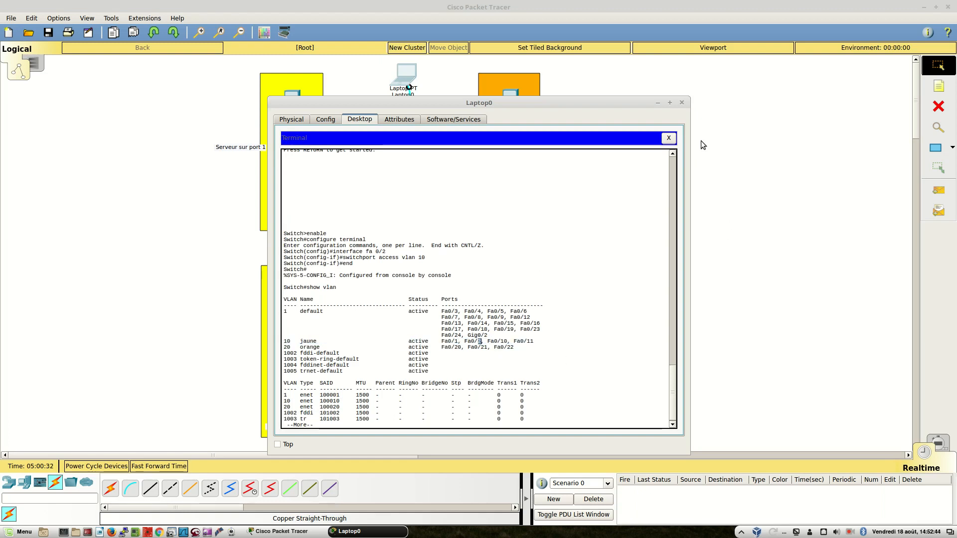
left_click(681, 104)
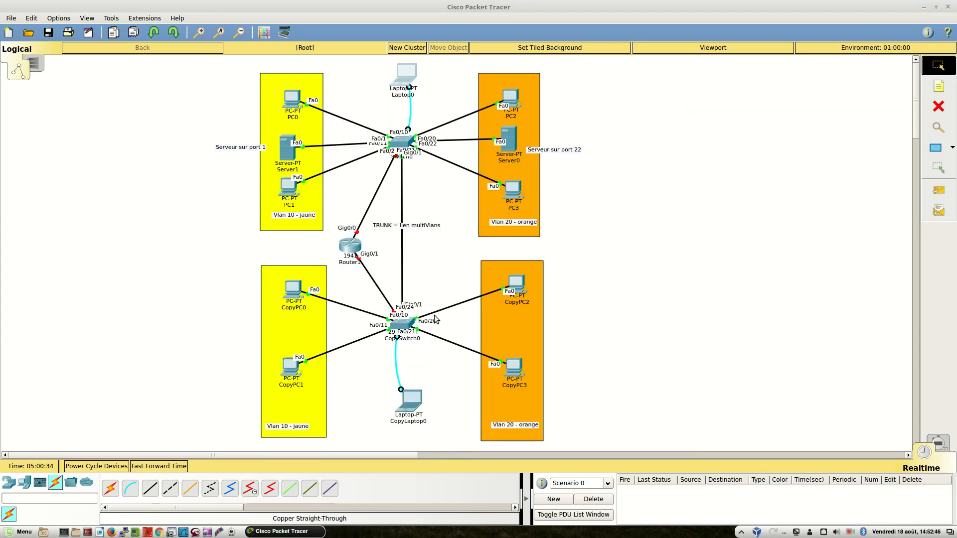
Move Router1 farther from the trunk link, into the gap between the two yellow Vlan 10 areas
left_click_drag(358, 252, 337, 245)
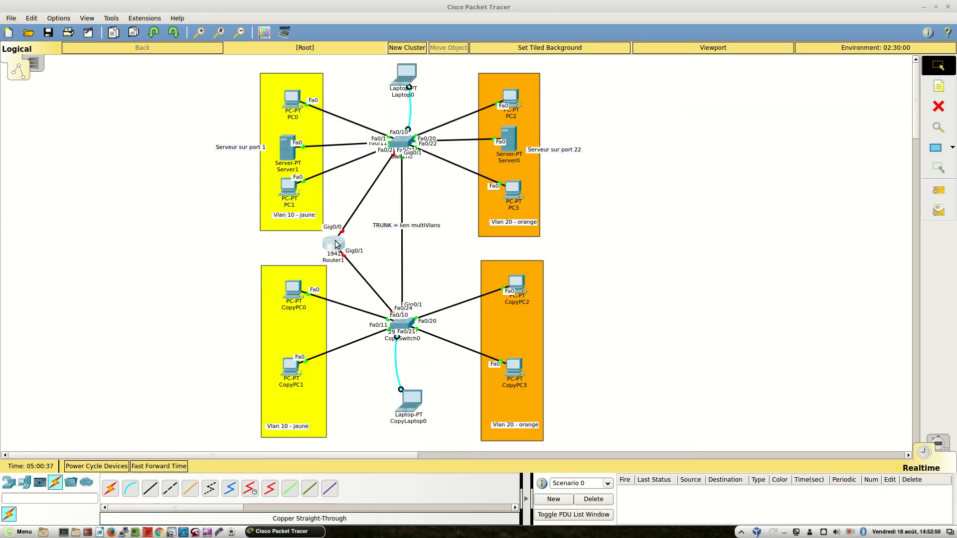
left_click(405, 325)
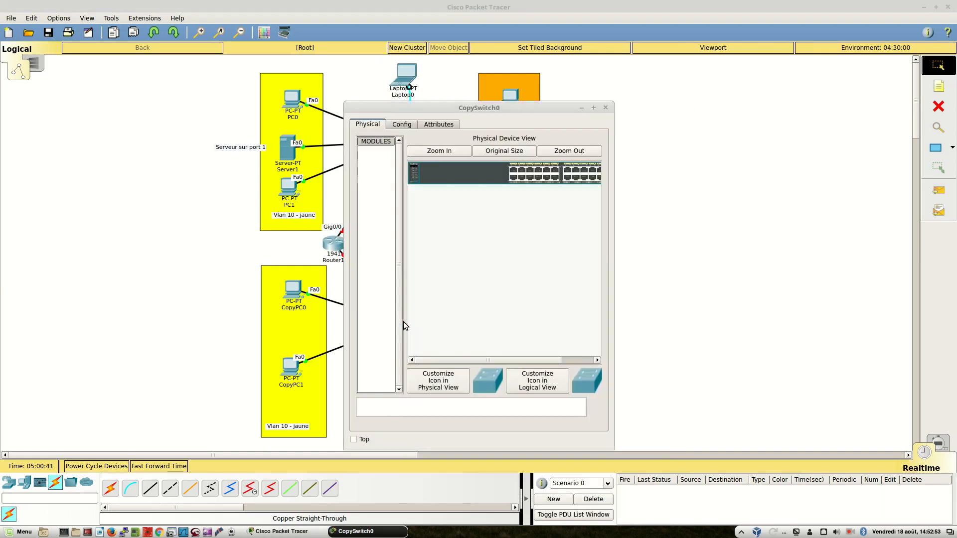
left_click(606, 108)
Open a terminal session on CopyLaptop0 and enter global configuration mode with enable and configure terminal
left_click(406, 405)
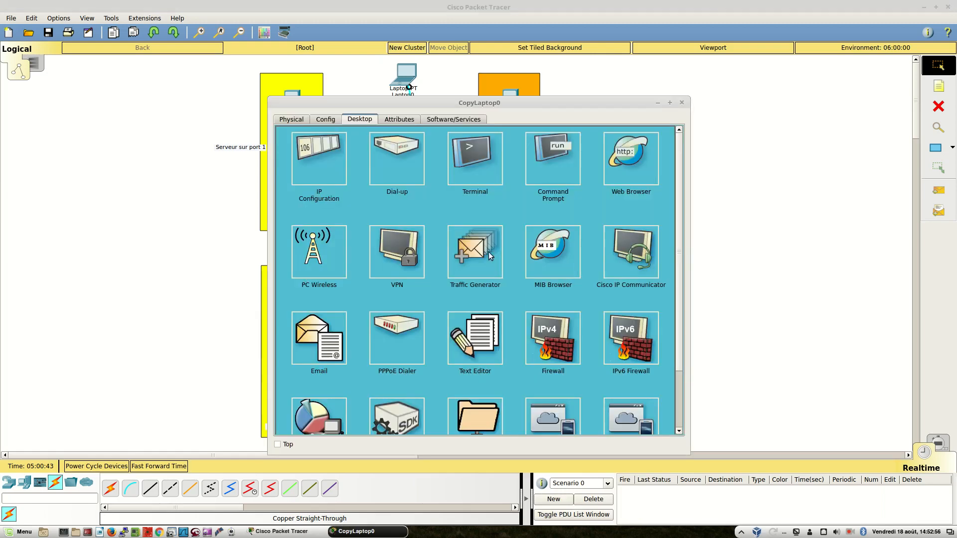
left_click(478, 164)
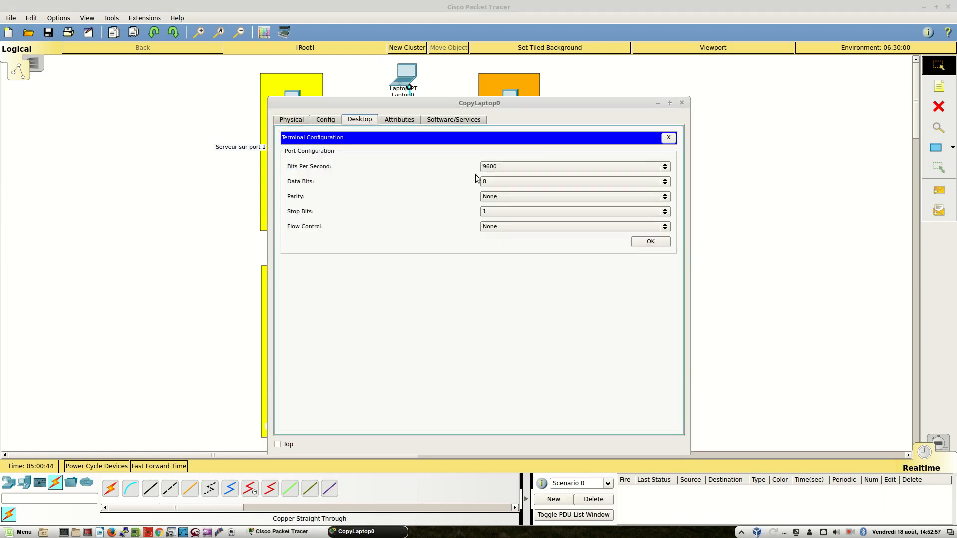
left_click(650, 241)
key("Return")
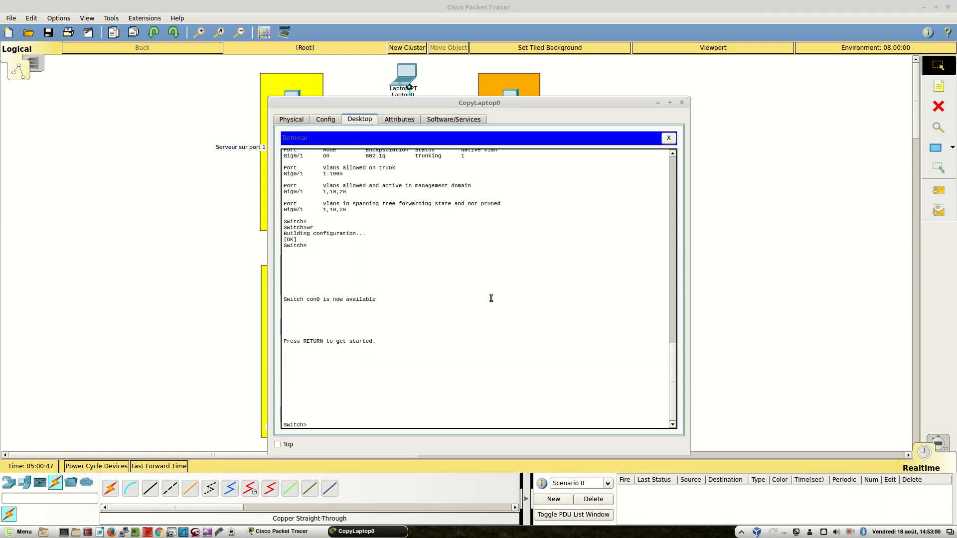
type("enable")
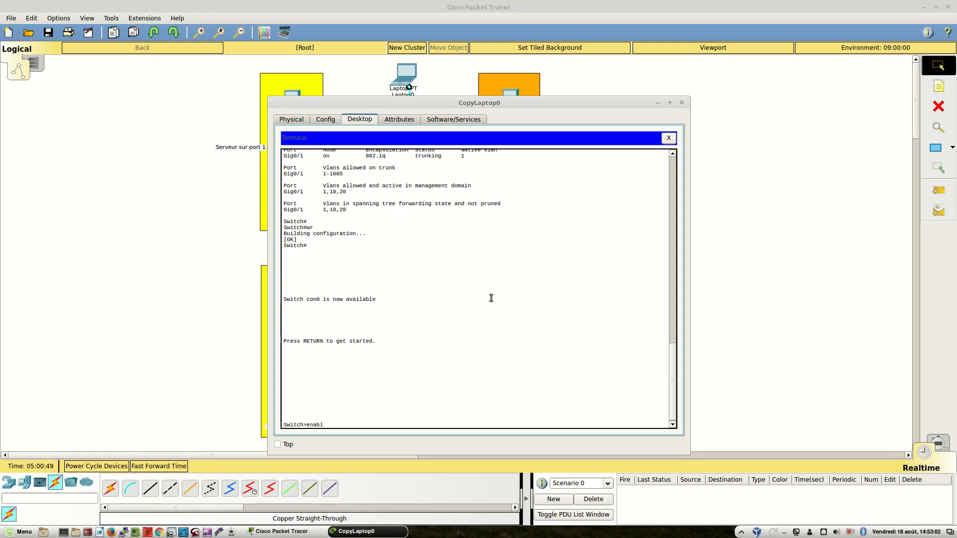
key("Return")
type("configure terminal")
key("Return")
Assign interface fa 0/24 to access vlan 20 and end the configuration mode
type("interface fa 0/")
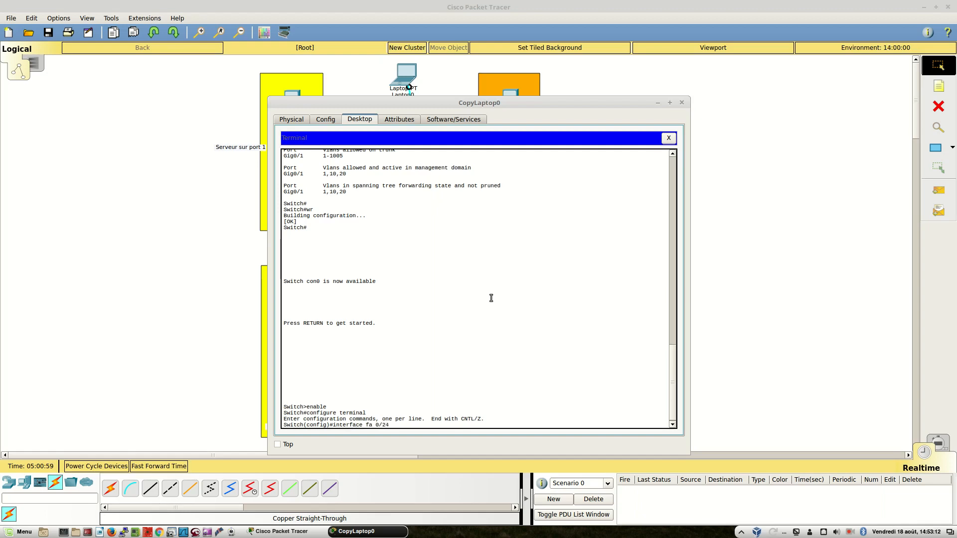
type("24")
key("Return")
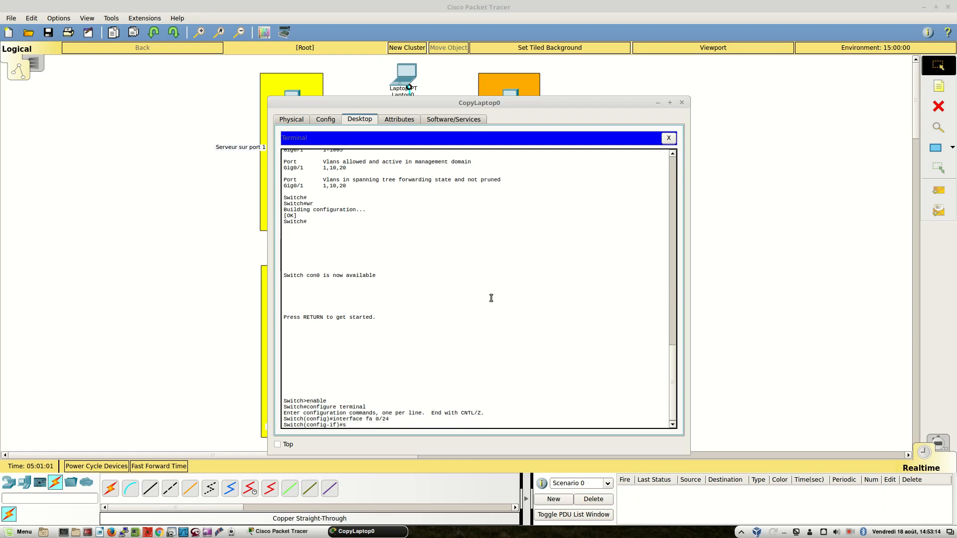
type("switchport access vlan 20")
key("Return")
type("end")
key("Return")
Run show vlan to check the Vlan membership of port Fa0/24, and close the CopyLaptop0 window
type("show")
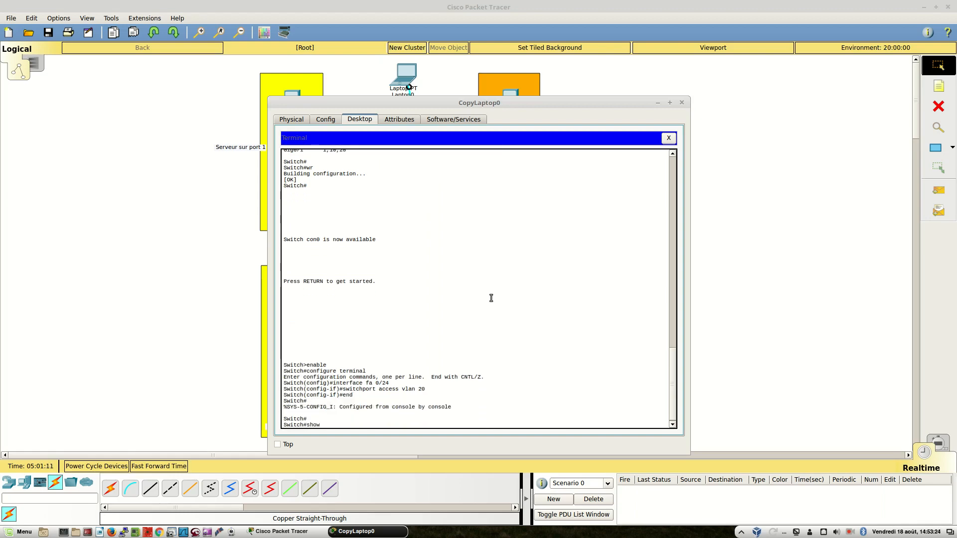
type(" vlan")
key("Return")
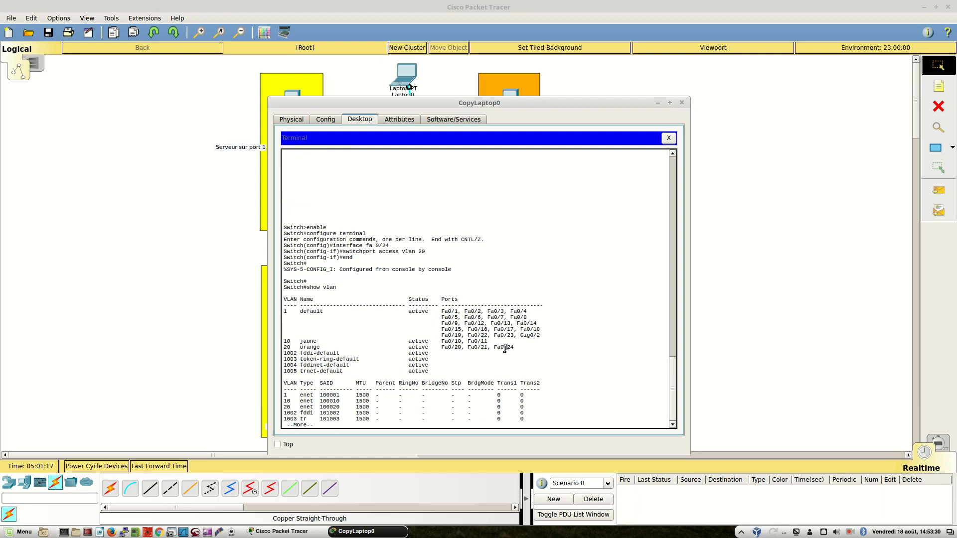
left_click_drag(514, 348, 494, 347)
left_click(669, 138)
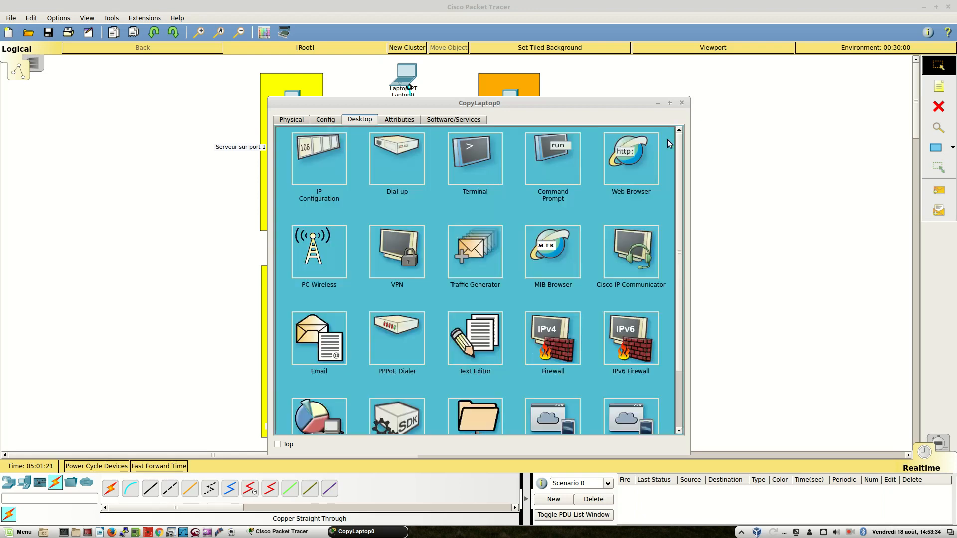
left_click(682, 103)
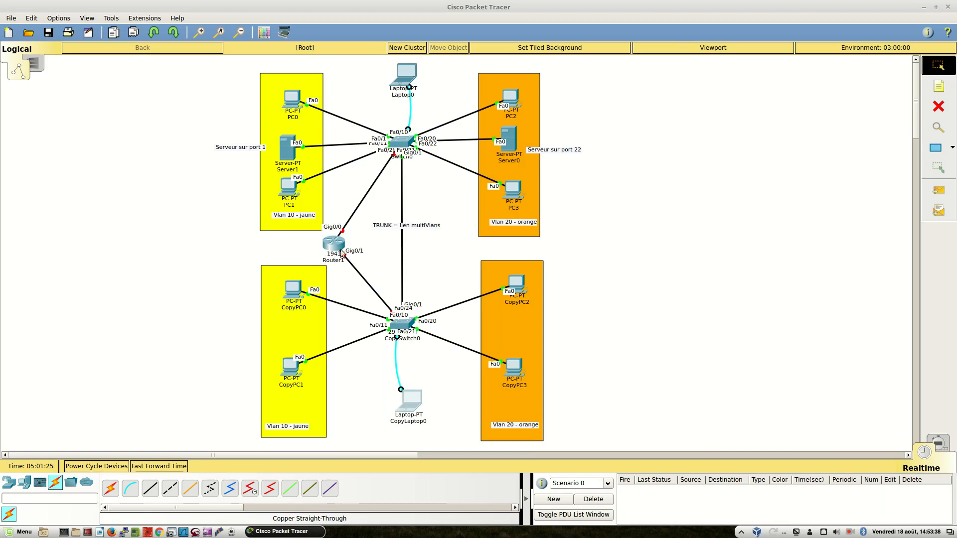
Switch to the notes document and add "Il faut également activer les interfaces, qui sont par defaut, désactivées !!!" above Commandes
key("alt+Tab")
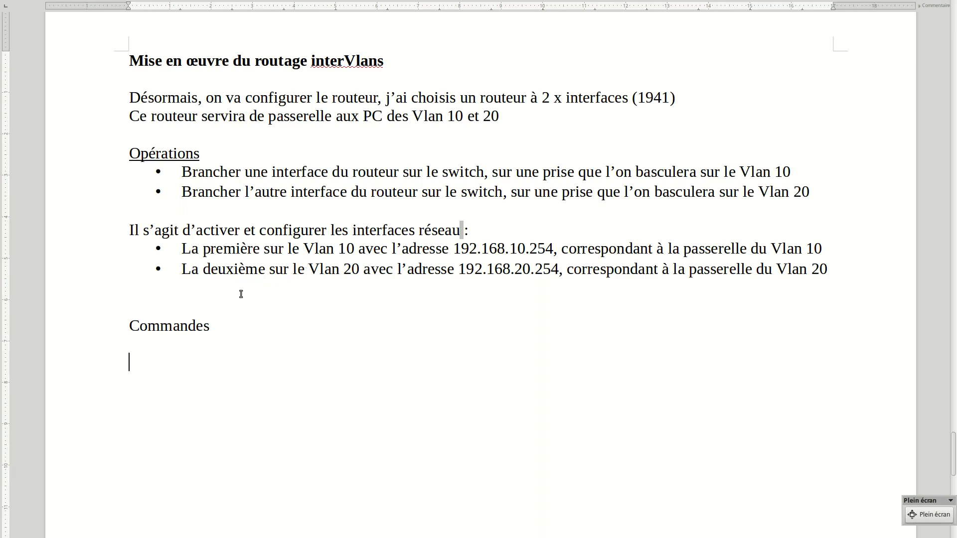
key("Return")
type("Il faut également a")
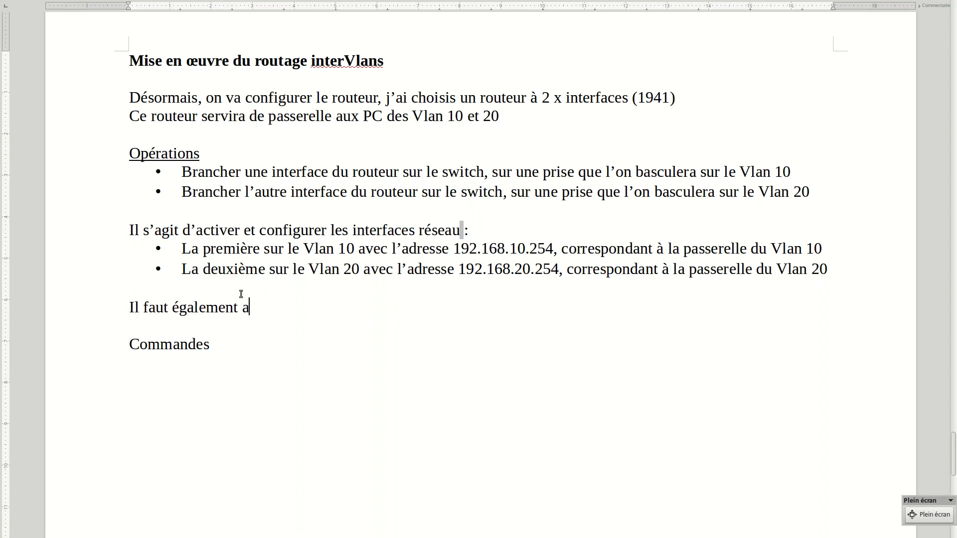
type("ctiver les interfc")
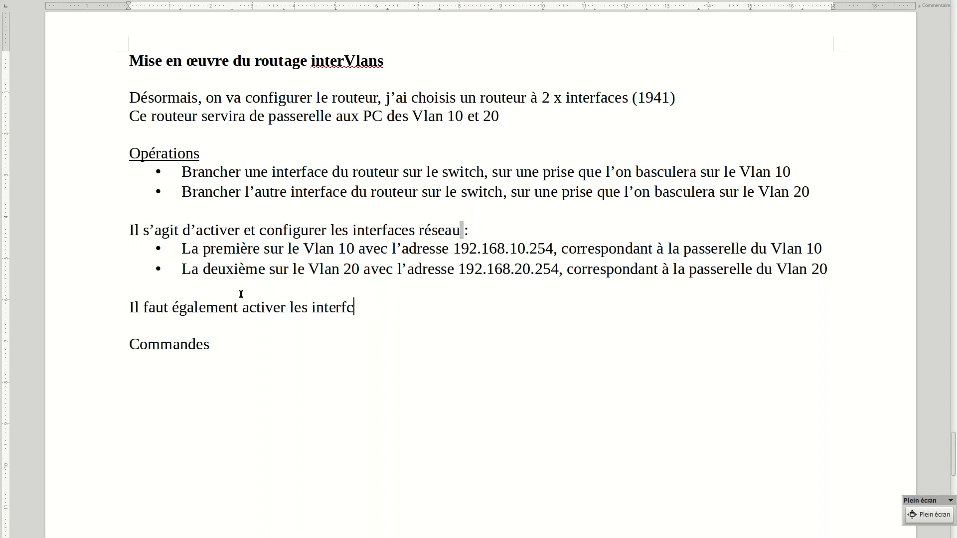
key("BackSpace")
type("aces, qui sont pa")
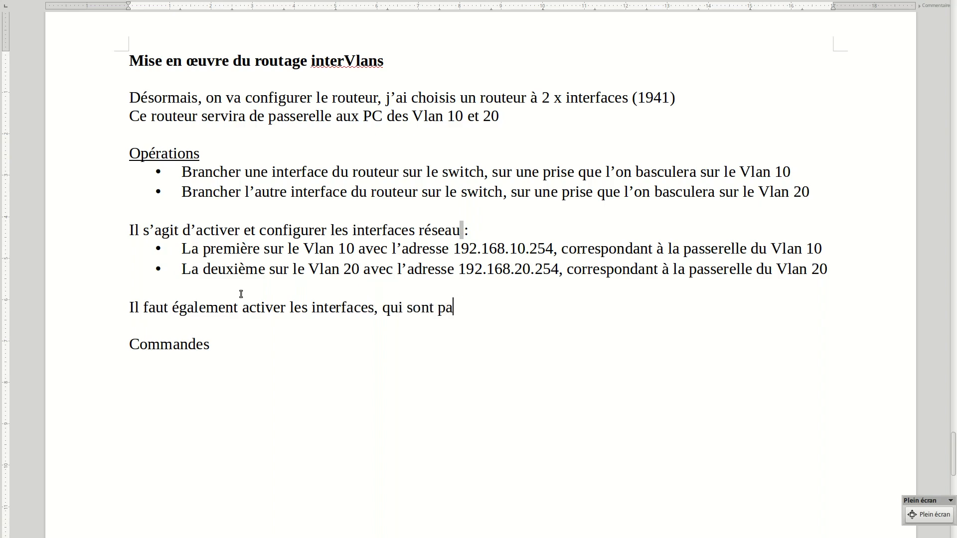
type("r defaut, désa")
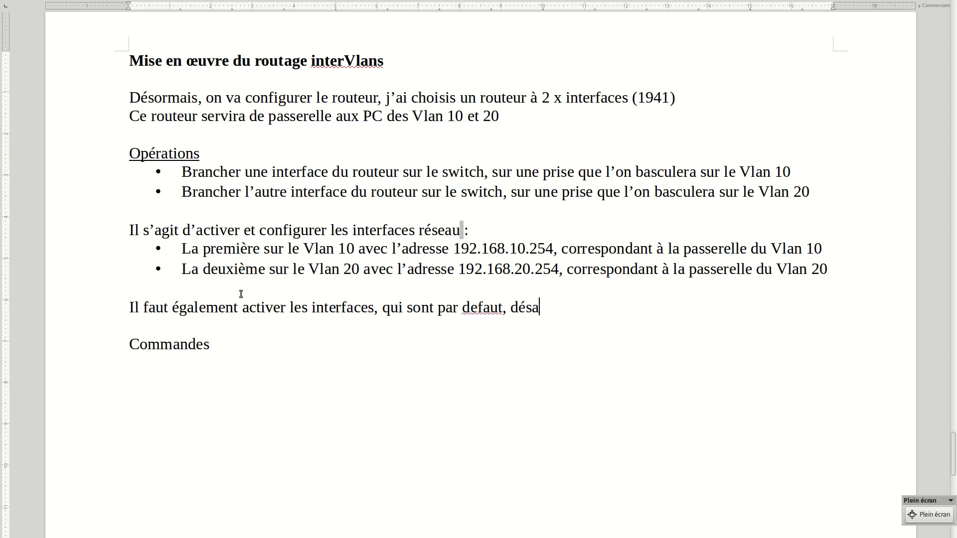
type("ctivées !!!")
Correct the misspelled word "defaut" in the new sentence using the spelling suggestion
right_click(483, 306)
left_click(501, 321)
left_click(223, 379)
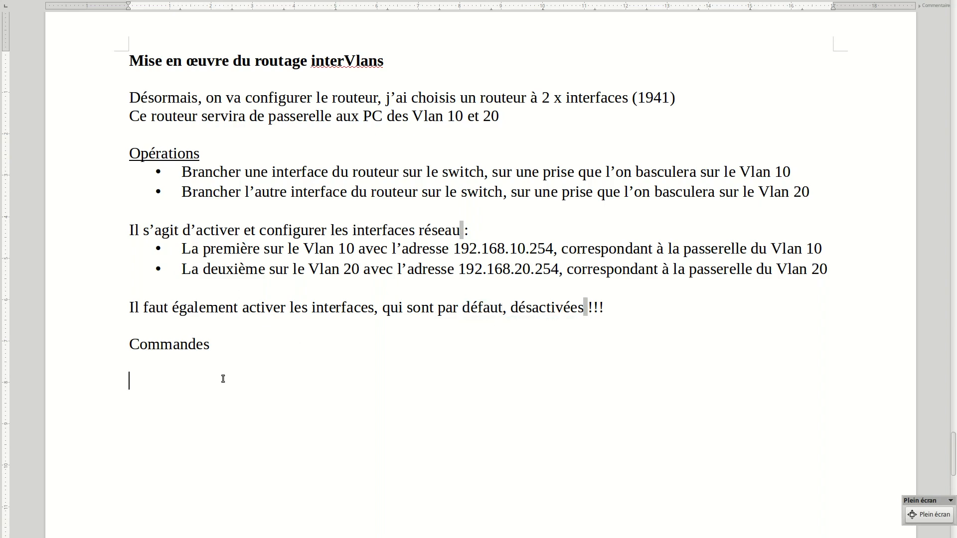
Switch back to Cisco Packet Tracer and place a new Laptop-PT outside the yellow Vlan 10 areas, level with Router1
key("ctrl+alt+Right")
key("ctrl+alt+Right")
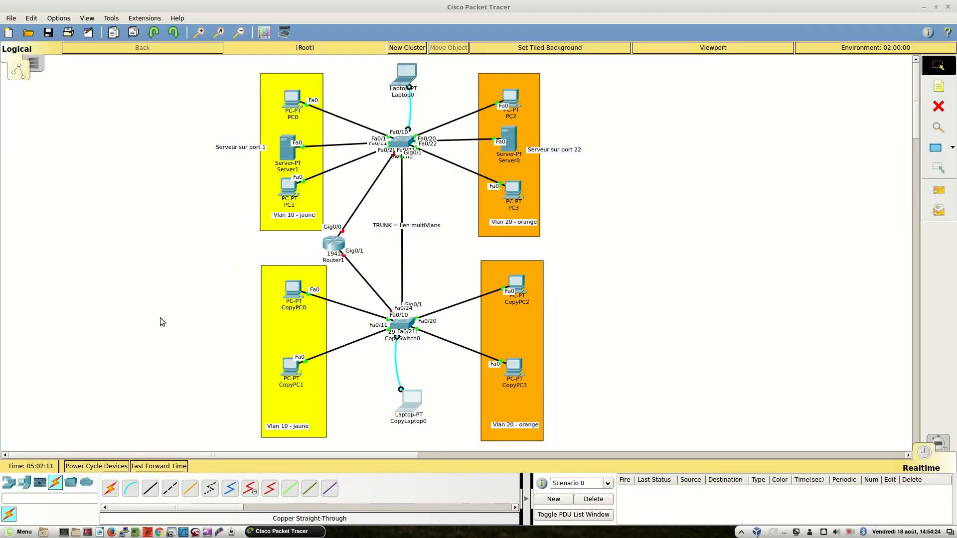
left_click(25, 482)
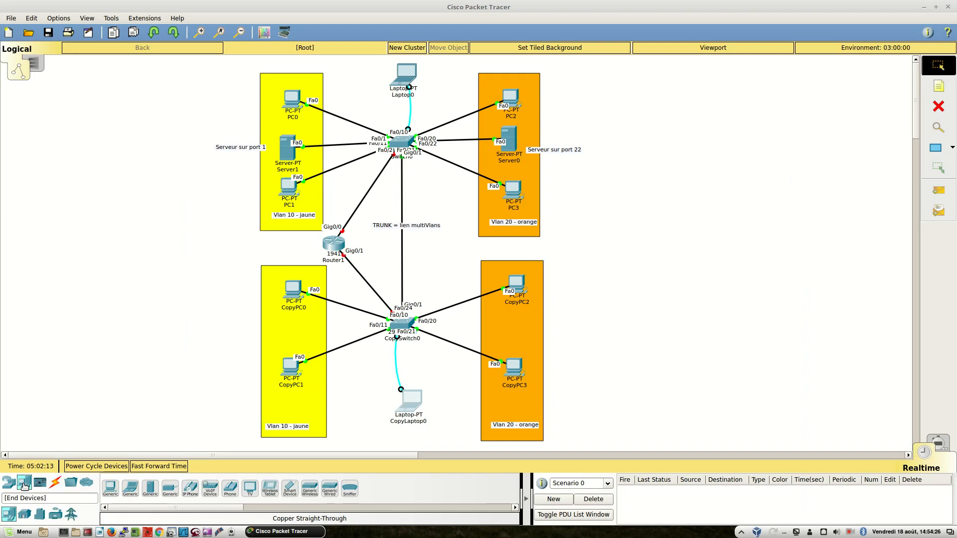
left_click(128, 491)
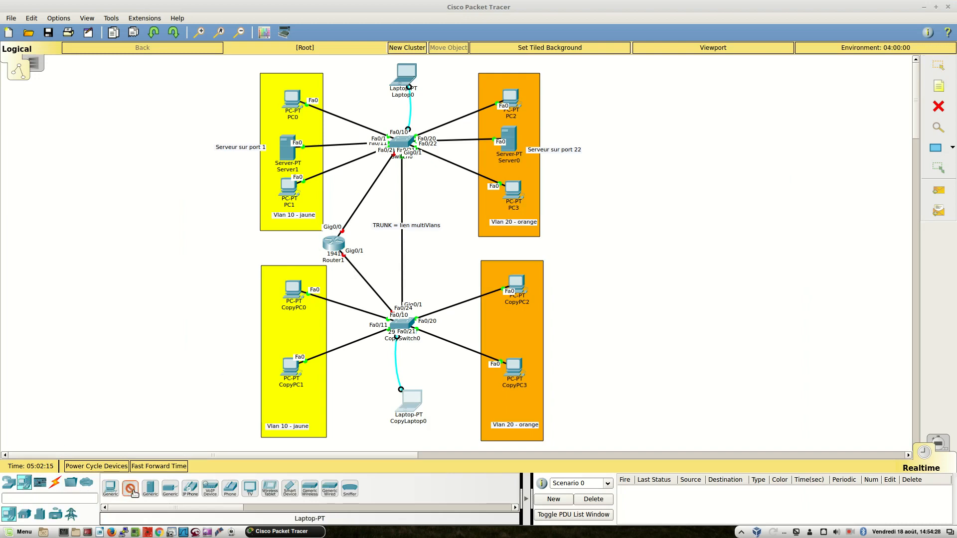
left_click(177, 236)
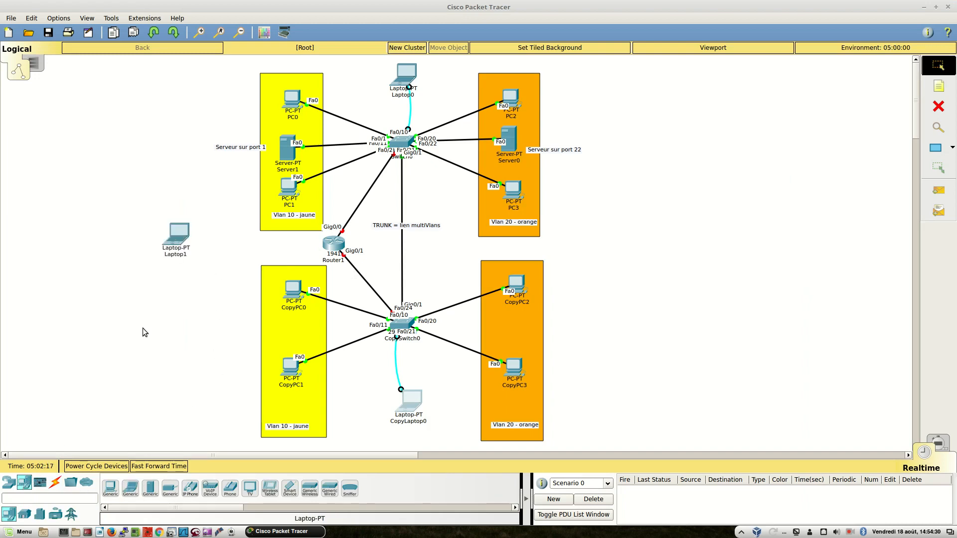
Connect the RS 232 port of Laptop1 to the console port of Router1 with a console cable
left_click(55, 483)
left_click(130, 489)
left_click(179, 236)
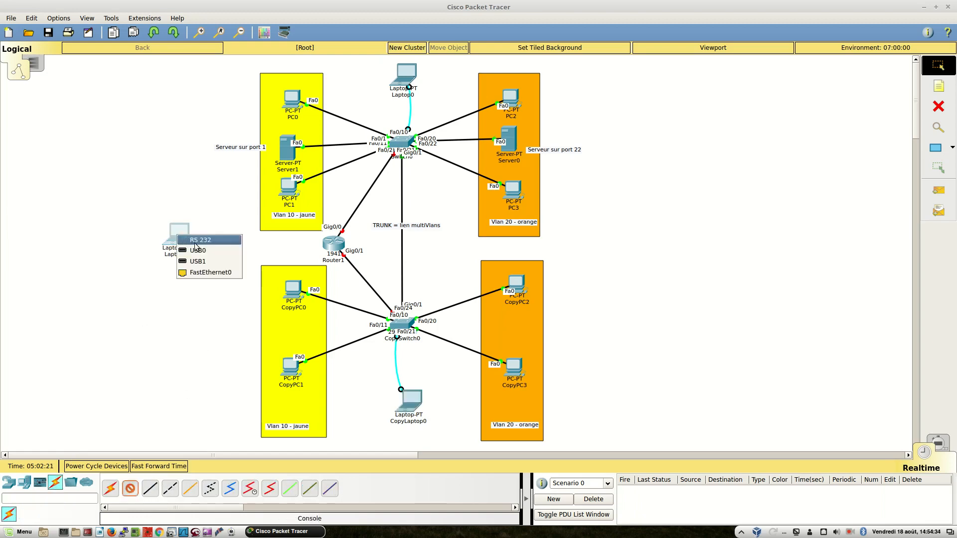
left_click(206, 243)
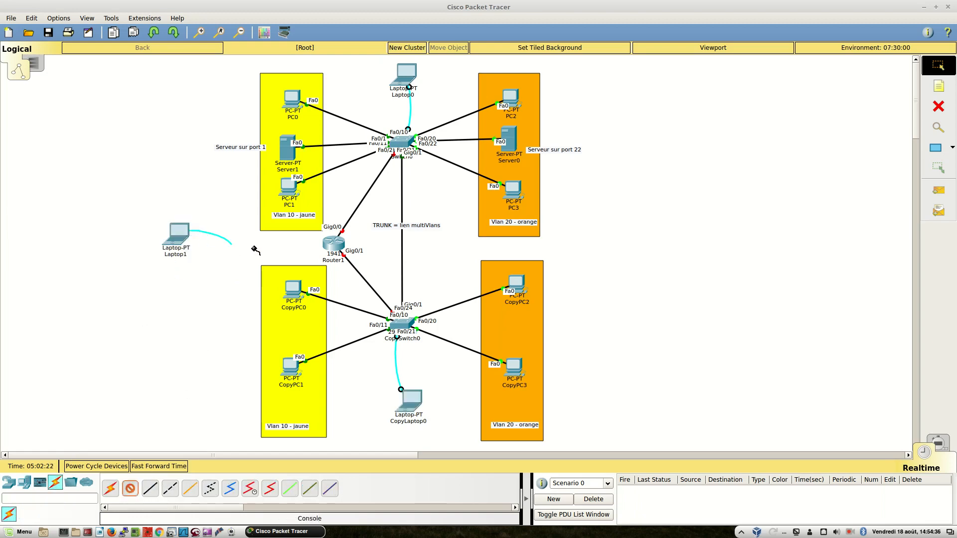
left_click(326, 242)
left_click(349, 256)
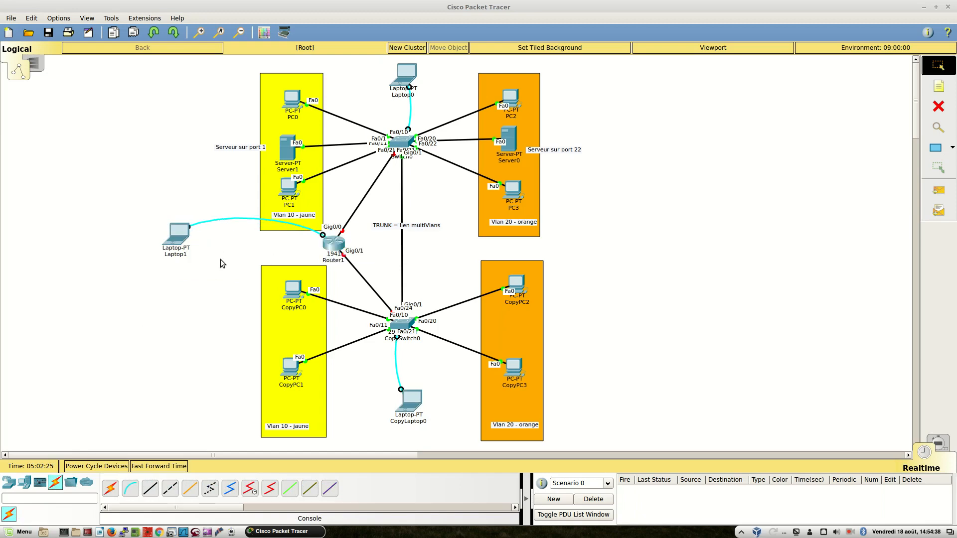
Open a terminal session on Laptop1 with the default port configuration
left_click(175, 241)
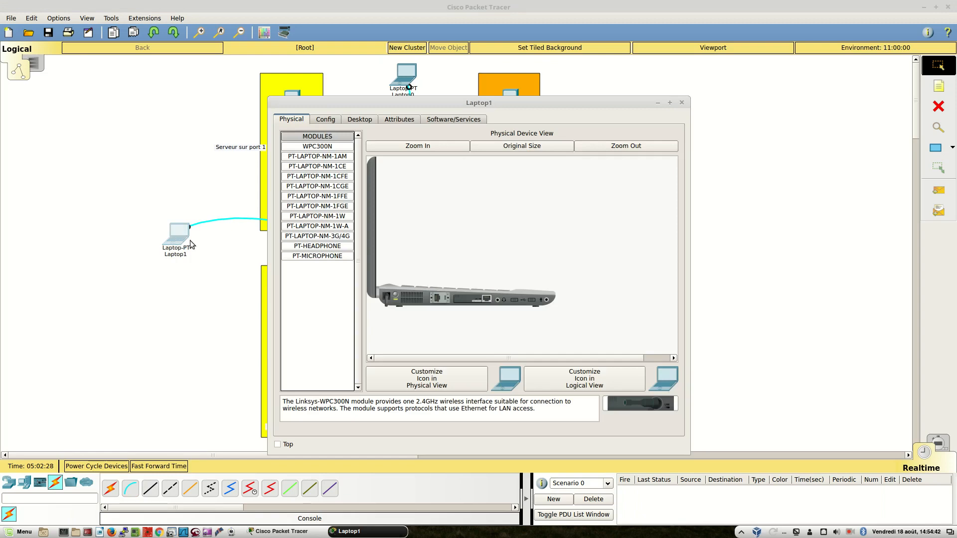
left_click(852, 533)
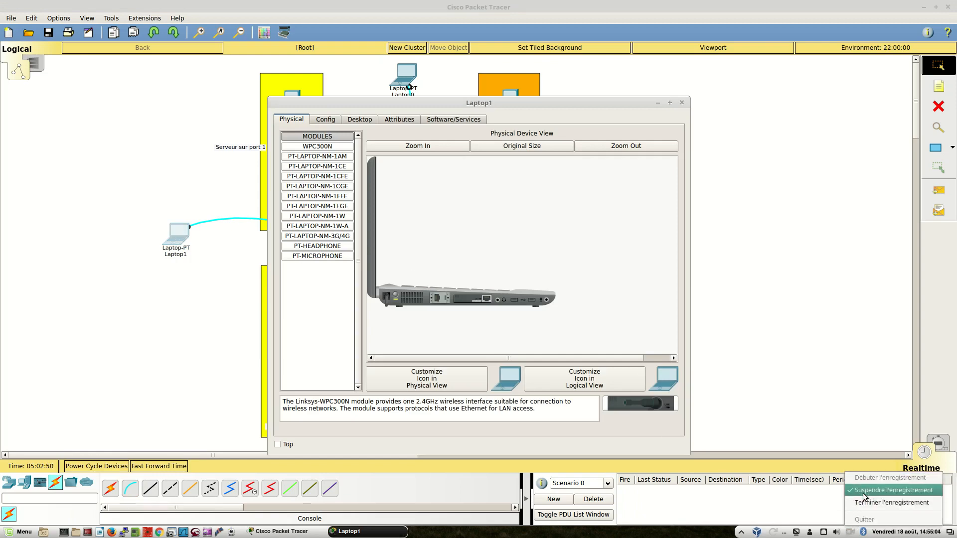
left_click(859, 493)
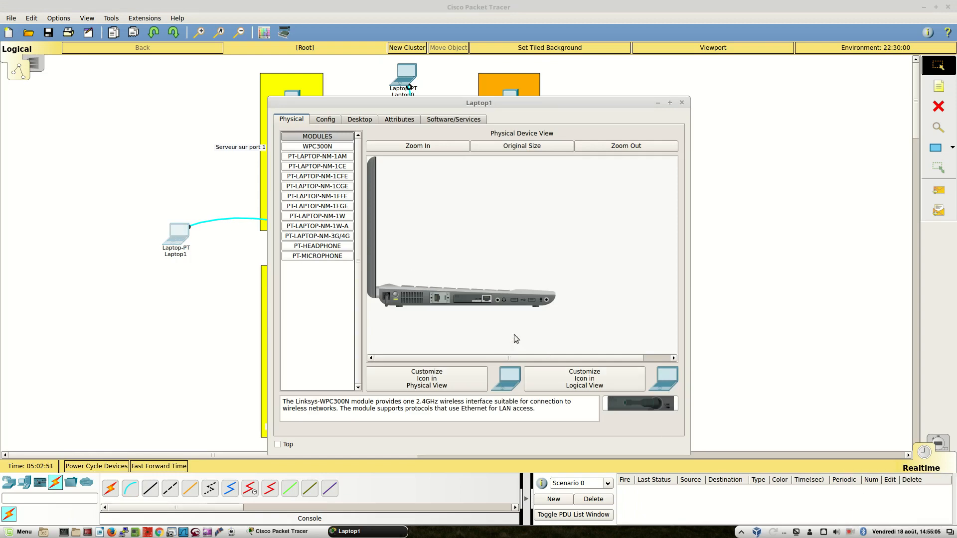
left_click(351, 120)
left_click(470, 161)
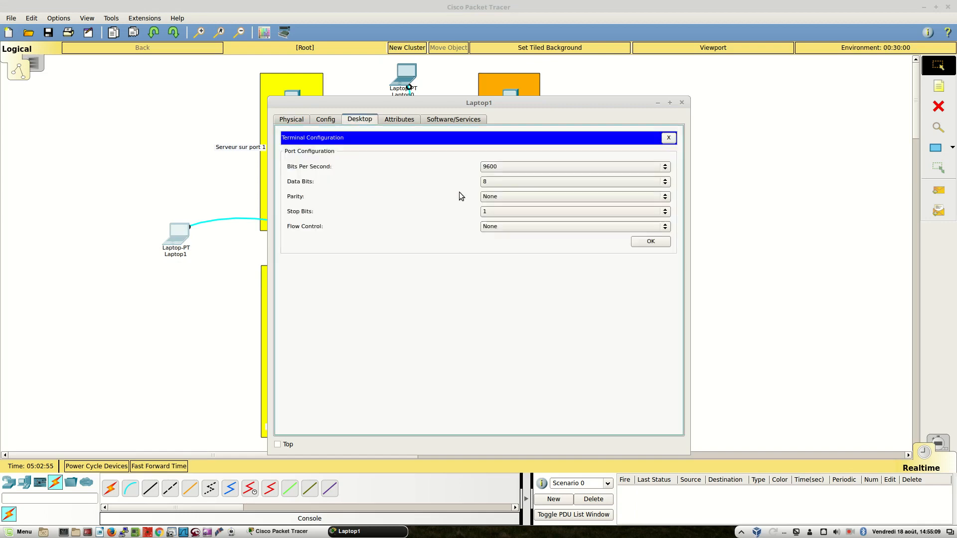
left_click(651, 242)
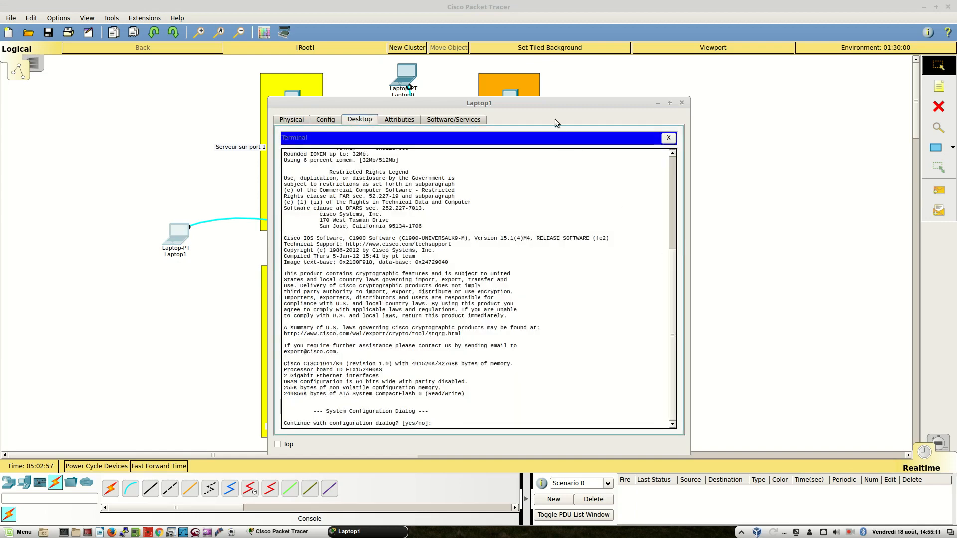
Move the Laptop1 window clear of Router1 and answer no to the router's initial configuration dialog
left_click_drag(579, 102, 731, 80)
left_click(738, 215)
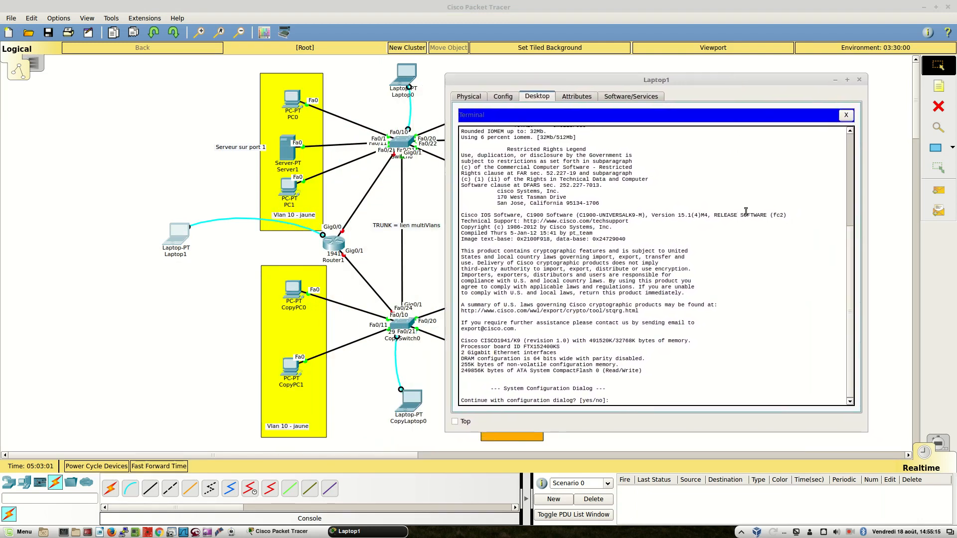
left_click_drag(576, 400, 656, 401)
key("Return")
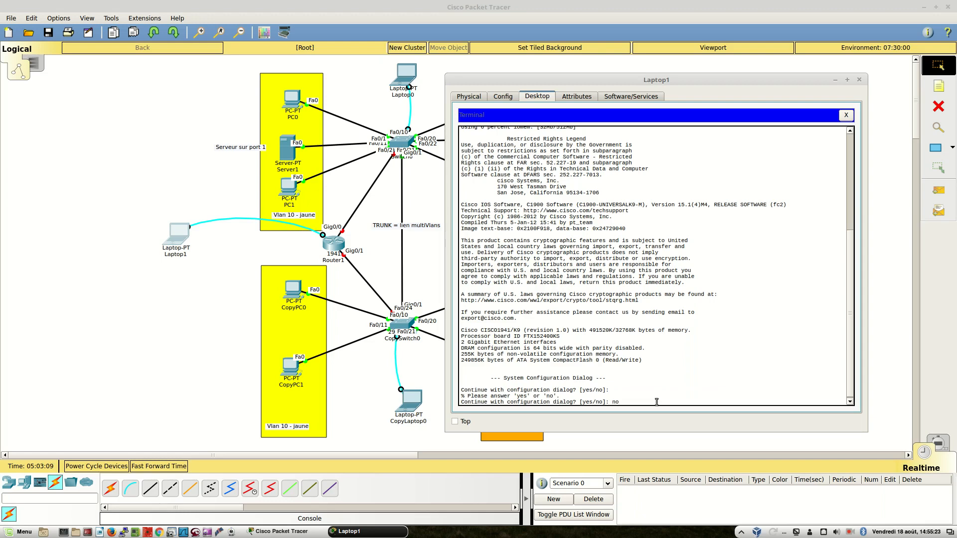
type("no")
key("Return")
key("Return")
key("Return")
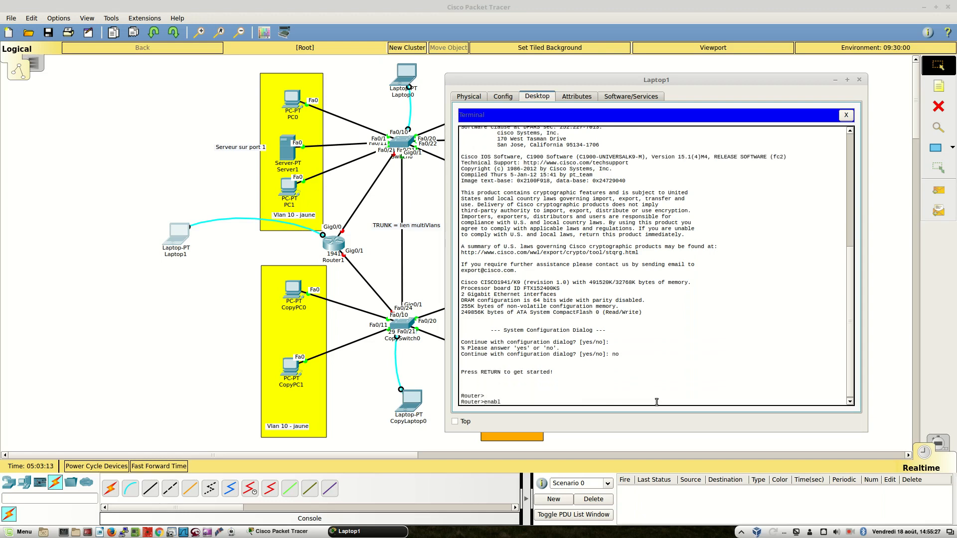
Enter the router's global configuration mode with enable and configure terminal
type("enable")
key("Return")
key("Return")
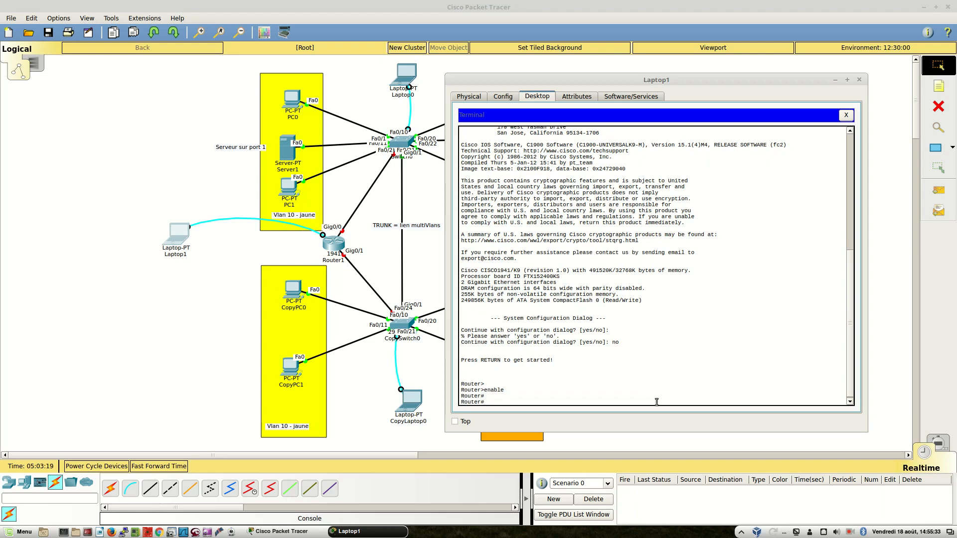
type("configure terminal")
key("Return")
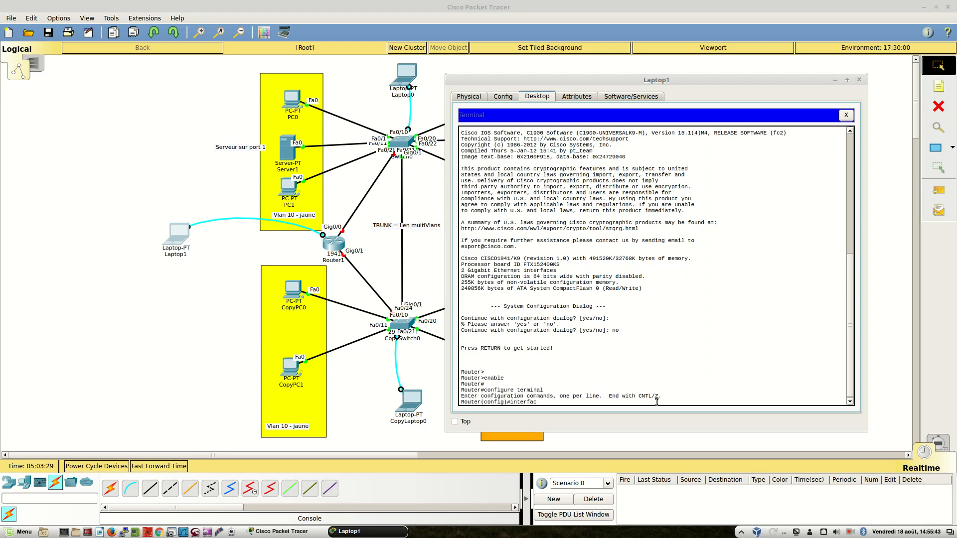
Enter interface gig0/0 on the router and activate it with no shutdown
type("interface gig0/0")
key("Return")
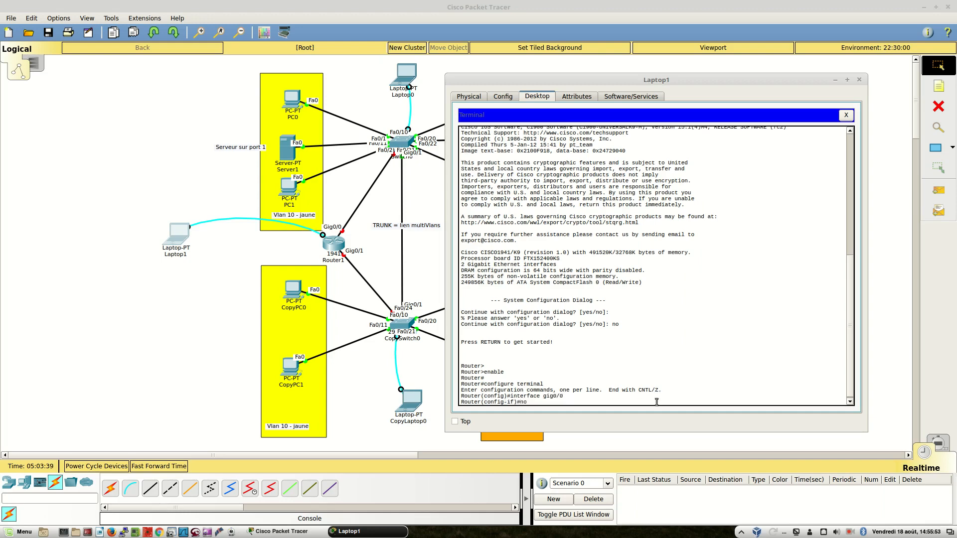
type("no shutdown")
key("Return")
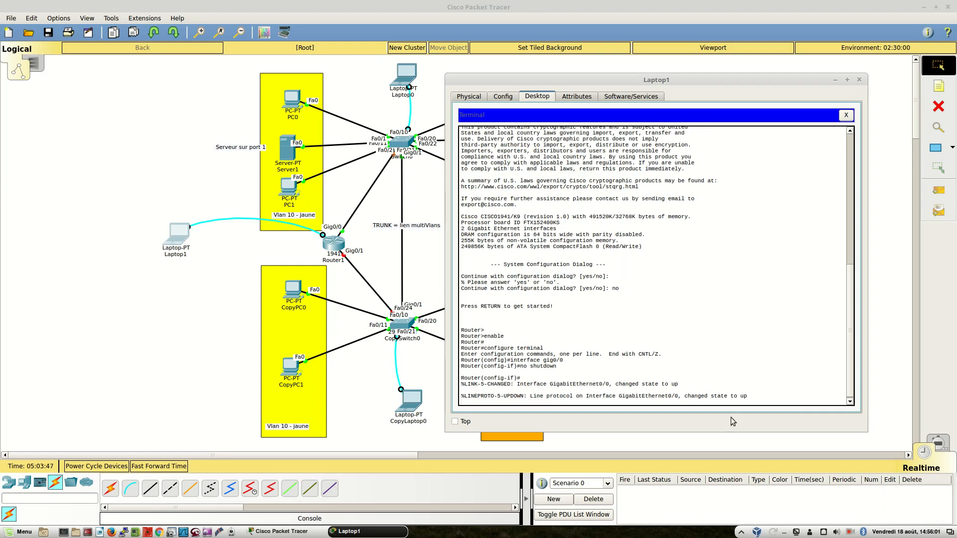
left_click_drag(748, 397, 727, 396)
left_click(769, 318)
key("Return")
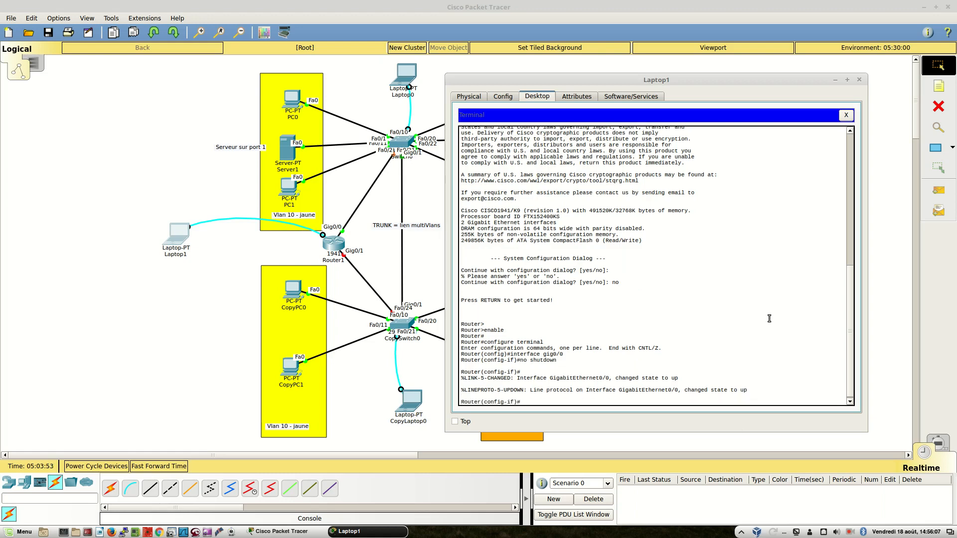
Set the gig0/0 interface's IP address to 192.168.10.254 with mask 255.255.255.0
type("ip address 192.168.10.")
type("255.255.255.255.0")
key("Return")
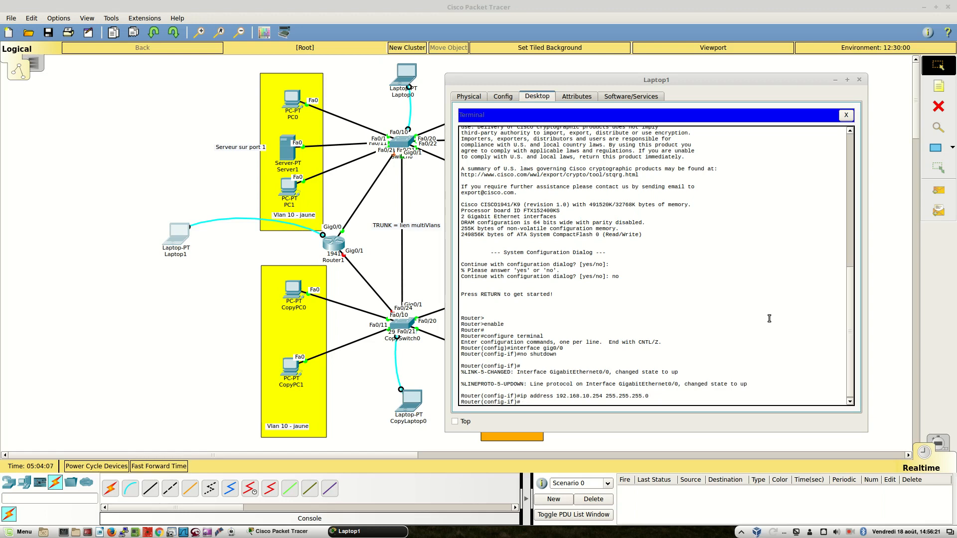
Enter interface gig 0/1 on the router and activate it with no shutdown
type("interface gig 0/1")
key("Return")
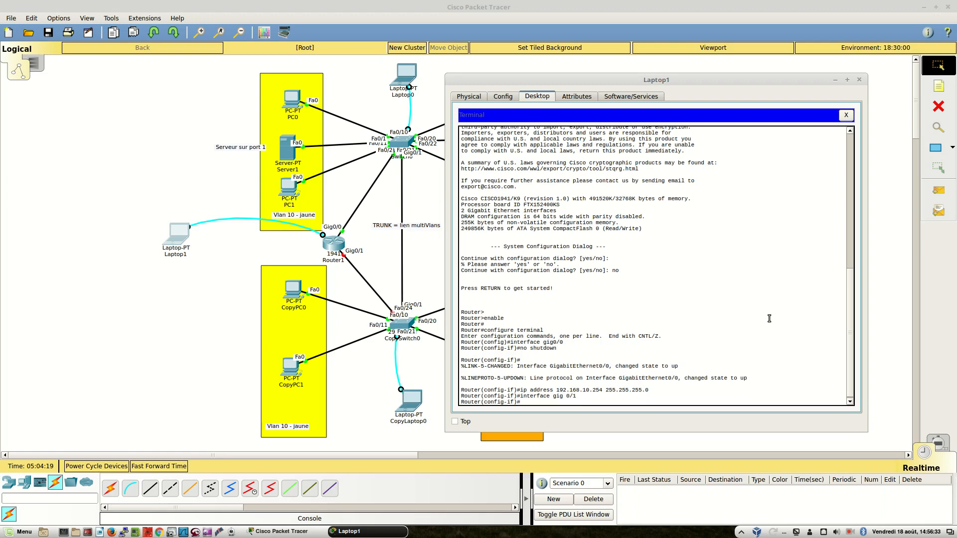
type("no shutdown")
key("Return")
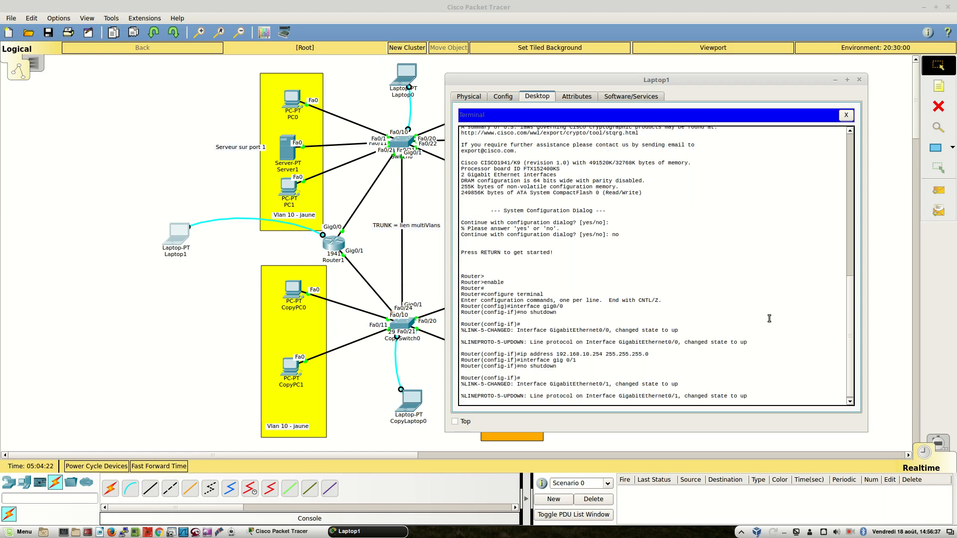
Set the gig 0/1 interface's IP address to 192.168.20.254 with mask 255.255.255.0
key("Return")
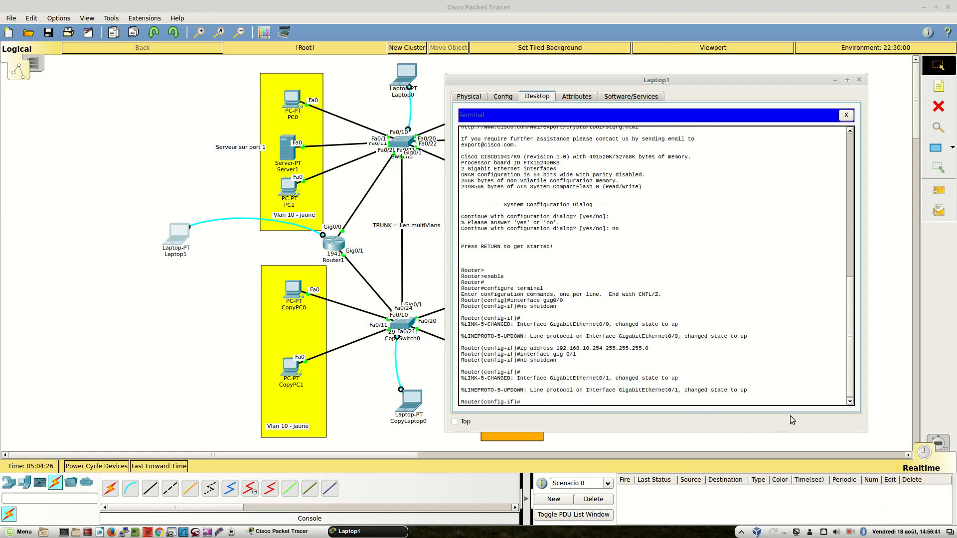
left_click_drag(731, 392, 744, 392)
left_click(596, 394)
key("Return")
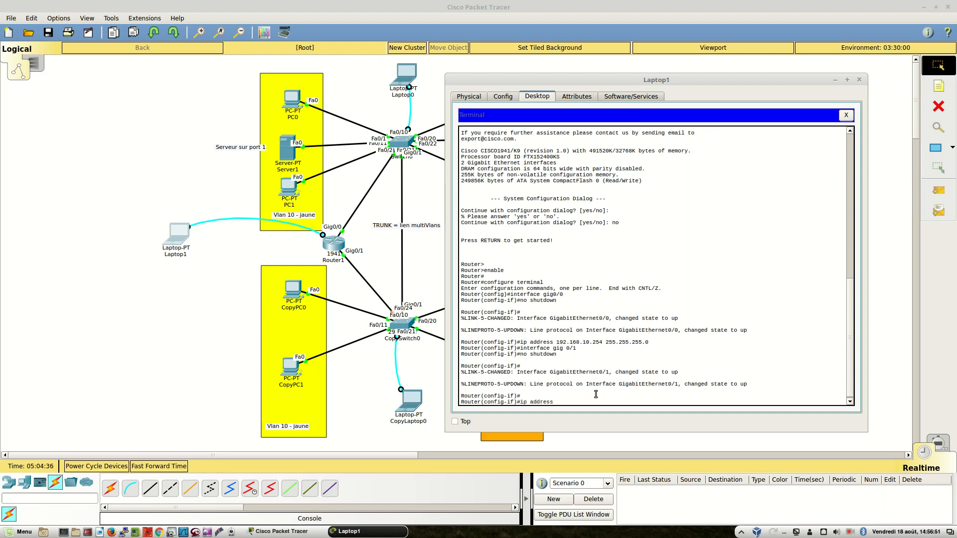
type("8.20.254 255.255.255.0")
key("Return")
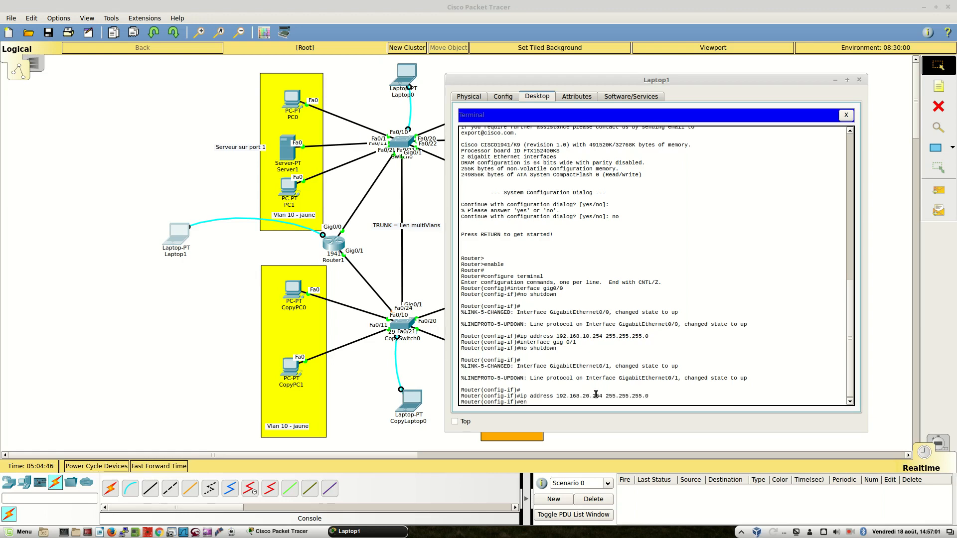
Leave the router's configuration mode with the end command
type("end")
key("Return")
key("Return")
key("Return")
key("Return")
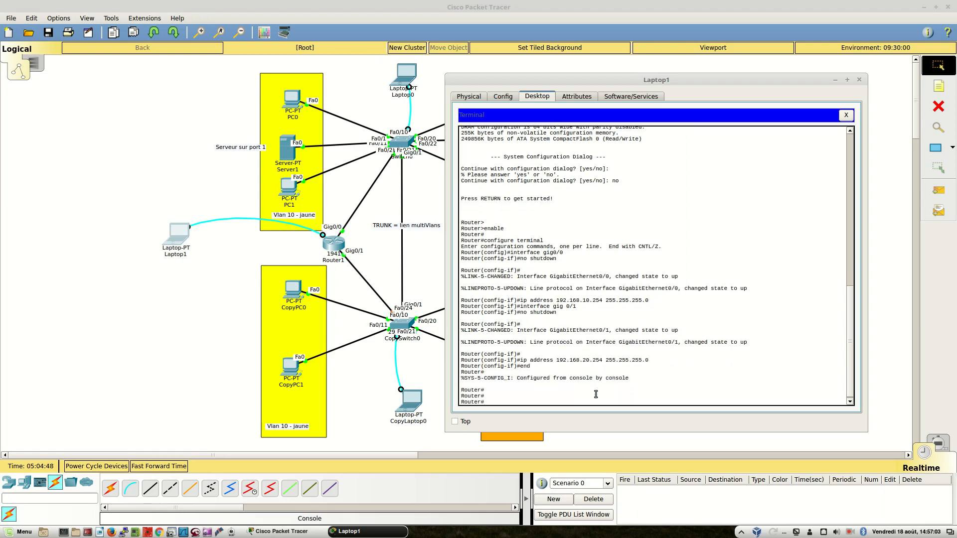
key("Return")
key("Return")
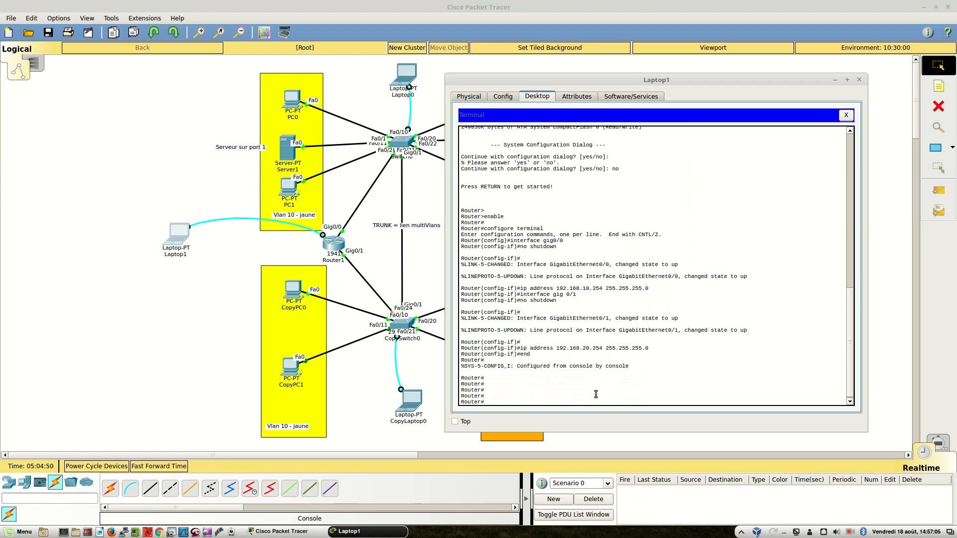
Switch to the text document and write the commands "enable" and "configure terminal" on separate lines under Commandes
key("ctrl+alt+Left")
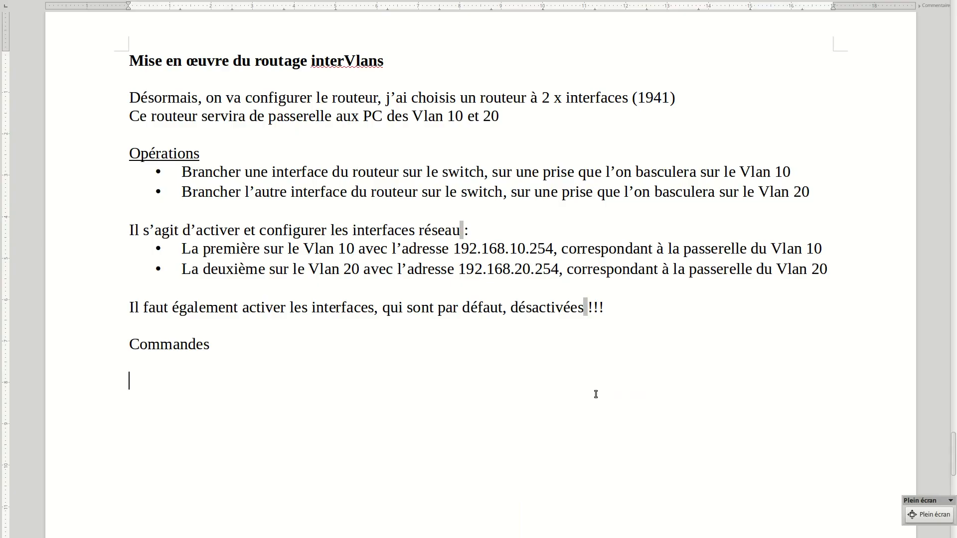
type("enable")
key("Return")
type("configu")
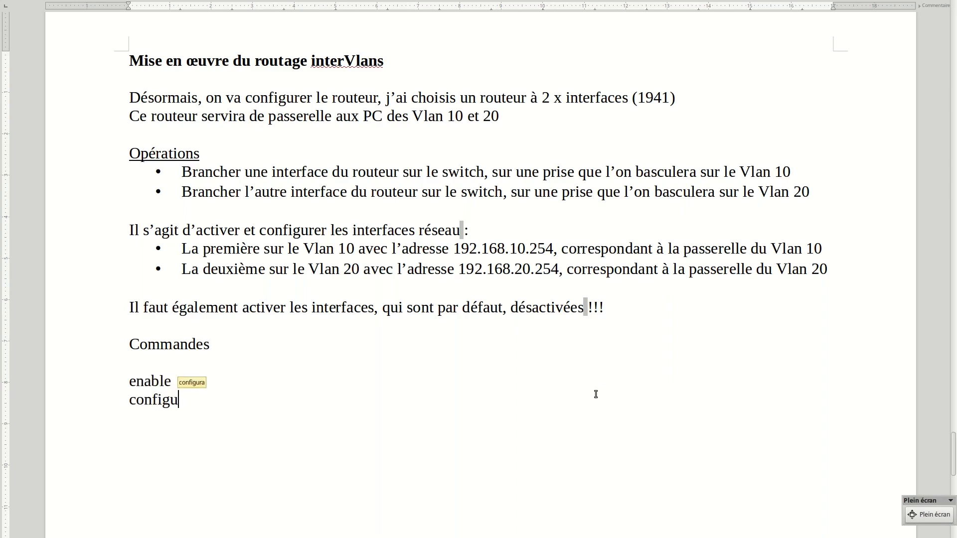
type("re terminal")
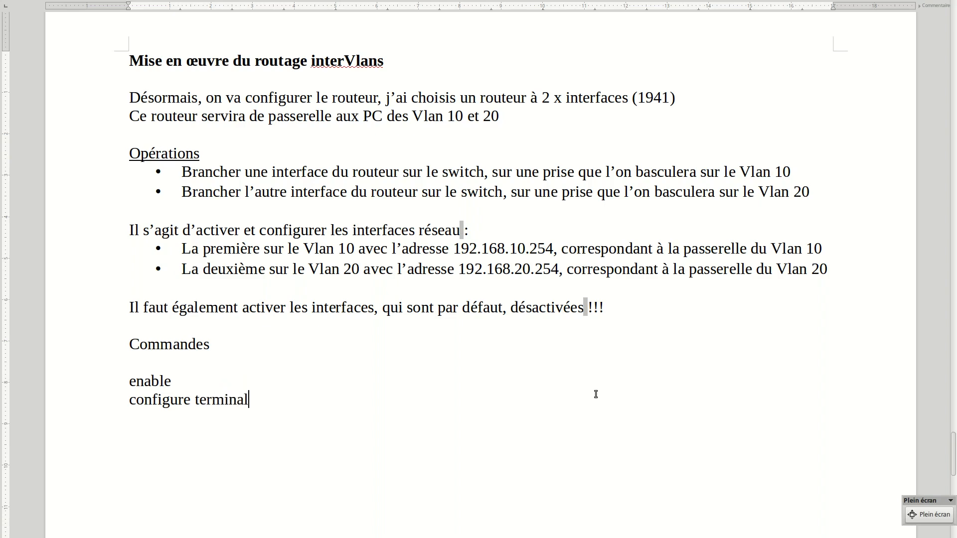
Add the lines "interface gig 0/0" and "no shutdown → active l'interface" to the command list
key("Return")
type("interface gig")
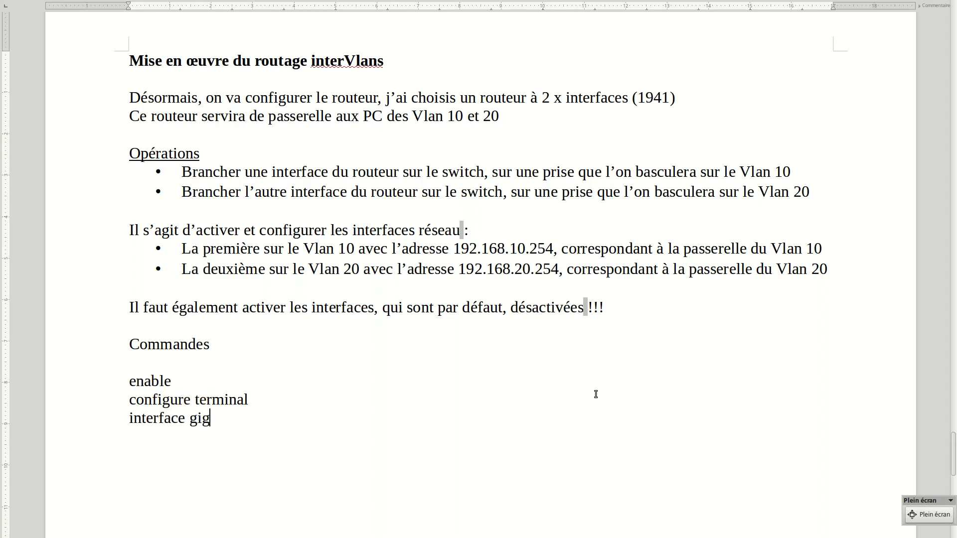
type(" 0/0")
key("Return")
type("no shutdo")
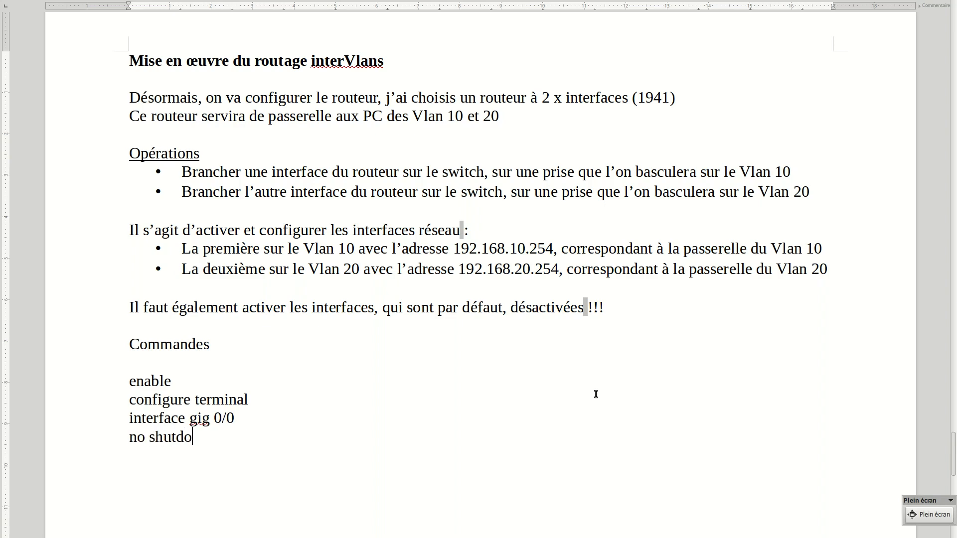
type("wn  --> a")
type("cti")
type("ve l'int")
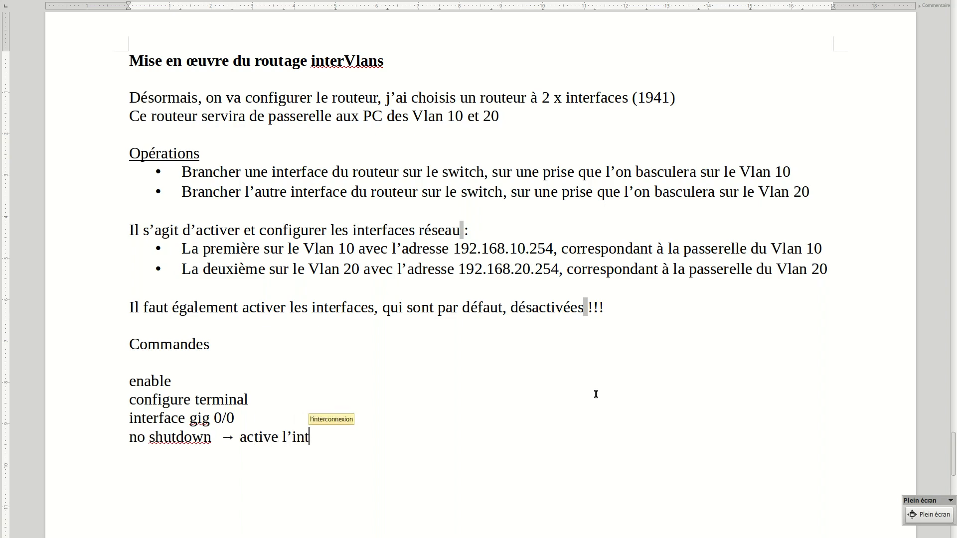
type("erface")
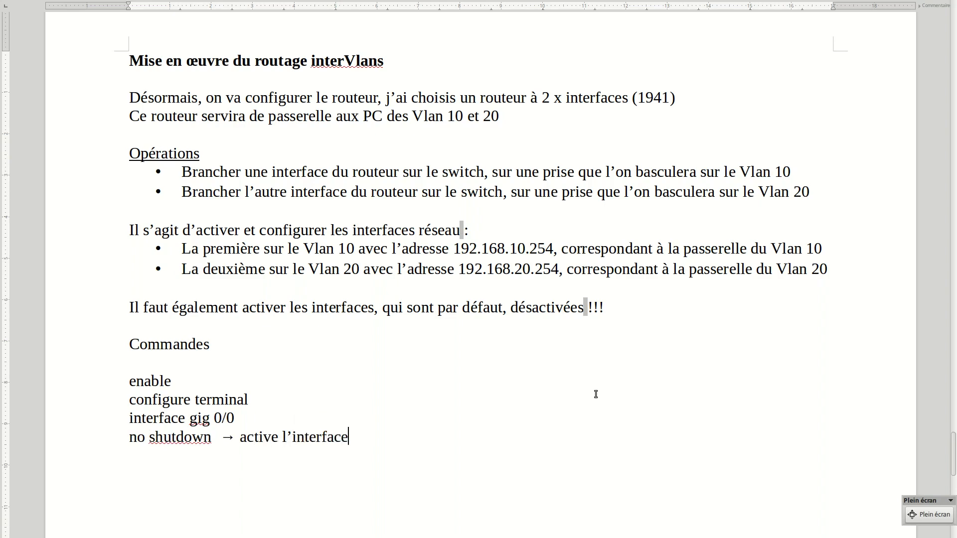
Add the line "ip address 192.168.10.254 255.255.255.0" below the first no shutdown command
key("Return")
type("ip address 1")
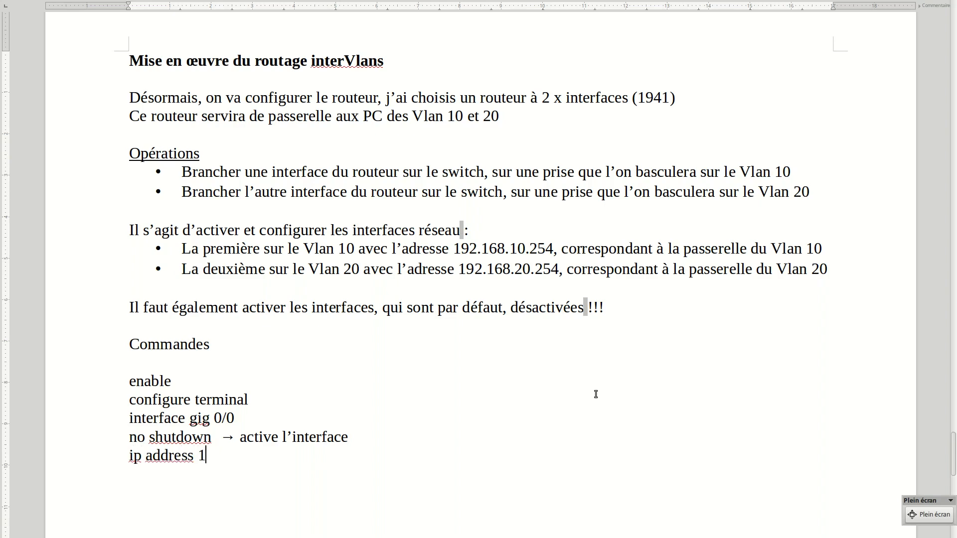
type("92.1")
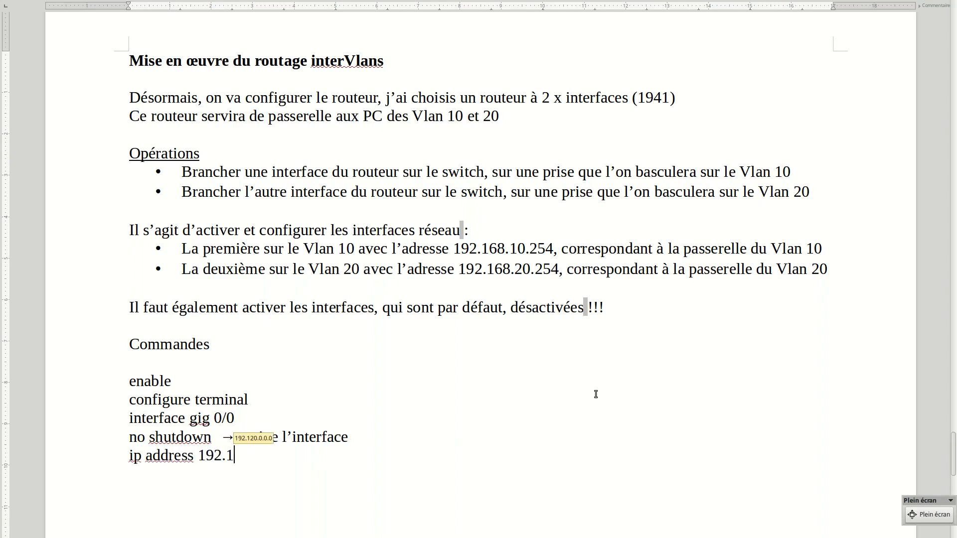
type("68.10.")
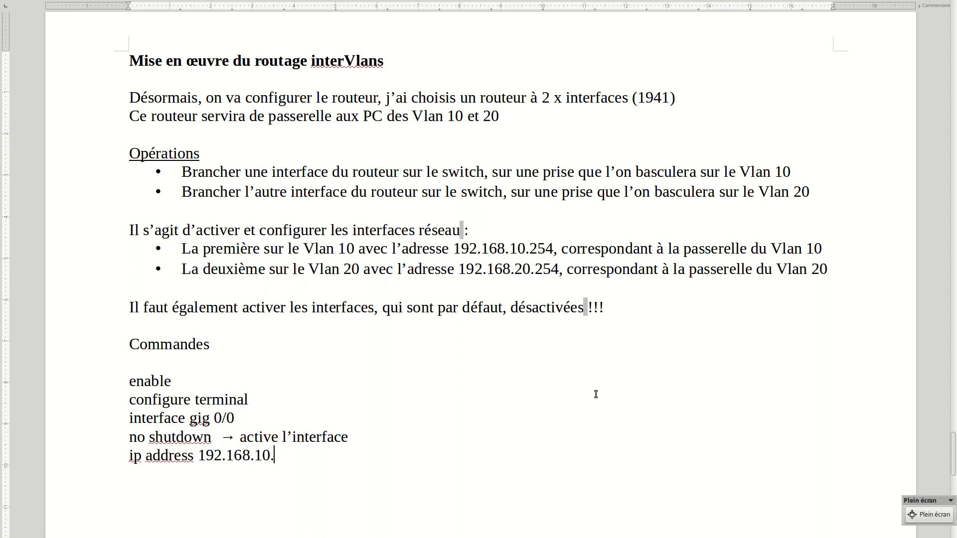
type("254 255.255.255")
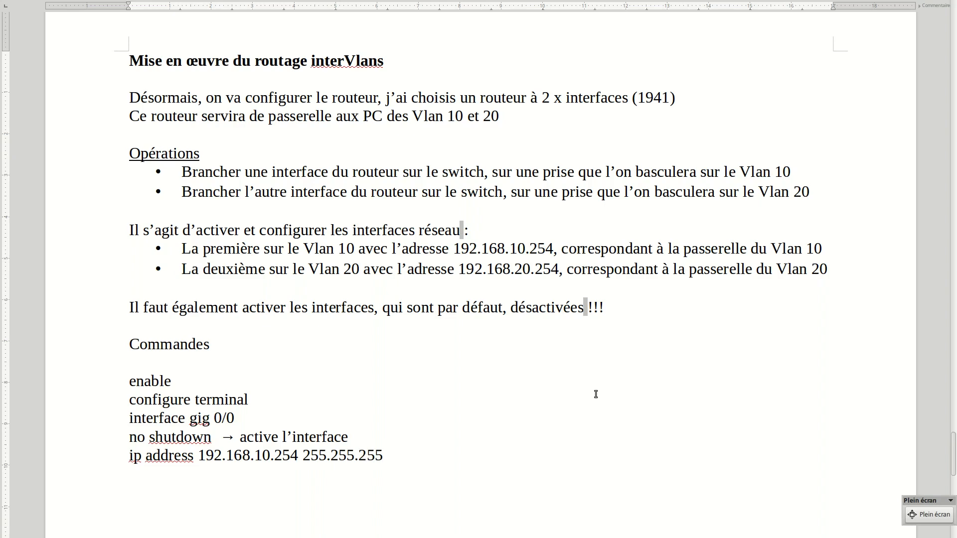
type(".0 interf")
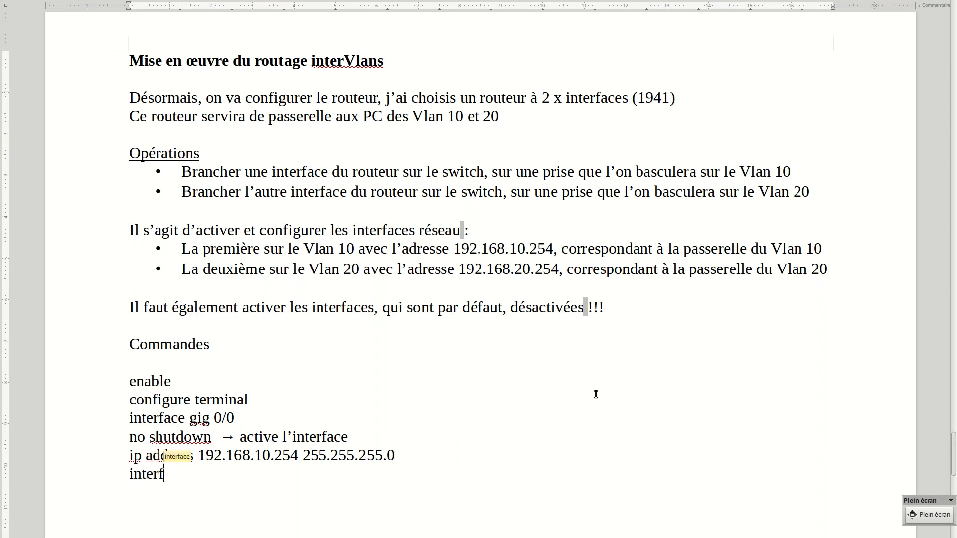
type("ace gi")
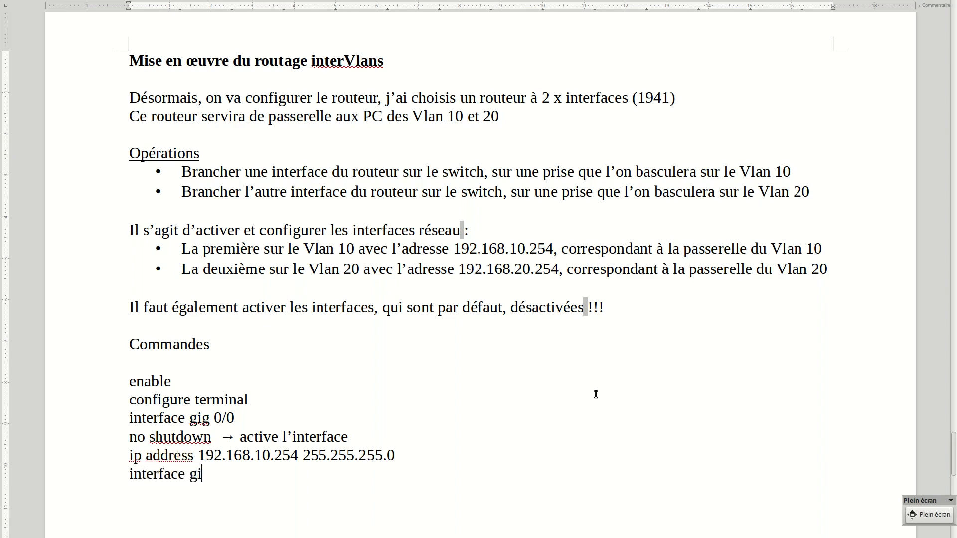
type("g 0/1")
Add the lines "interface gig 0/1" and "no shutdown" to the command list
key("Return")
type("no shutdown")
Add the line "ip address 192.168.20.254 255.255.255.0" for the second interface
key("Return")
type("ip ad")
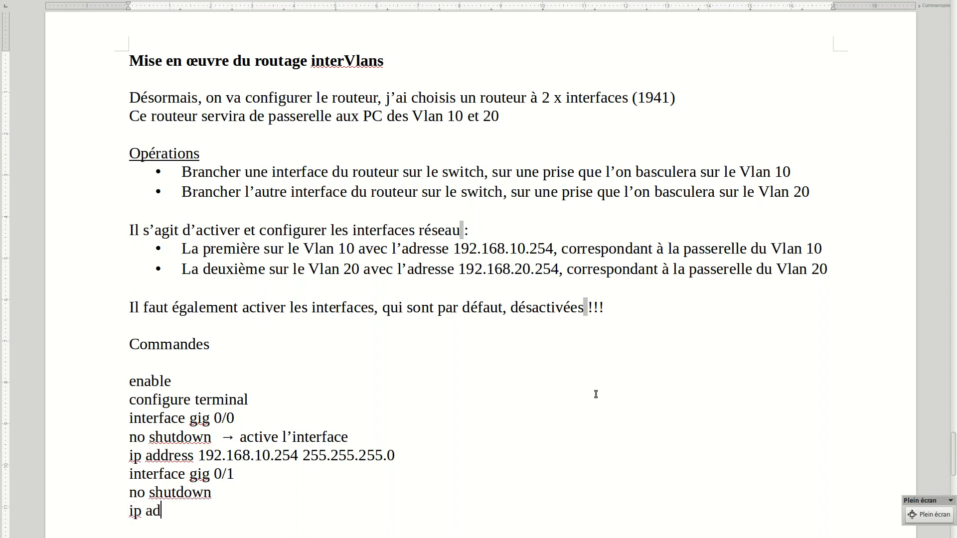
type("dress 192")
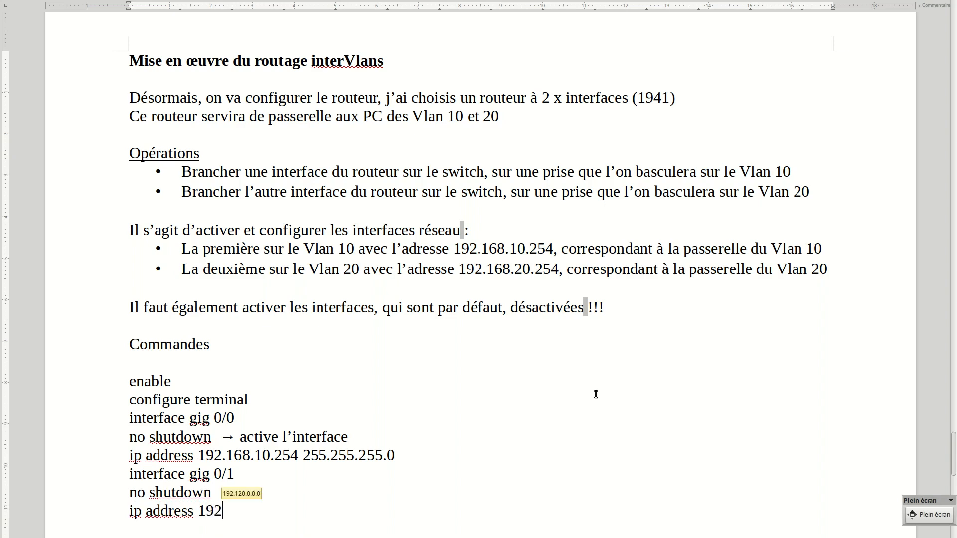
type(".168.2")
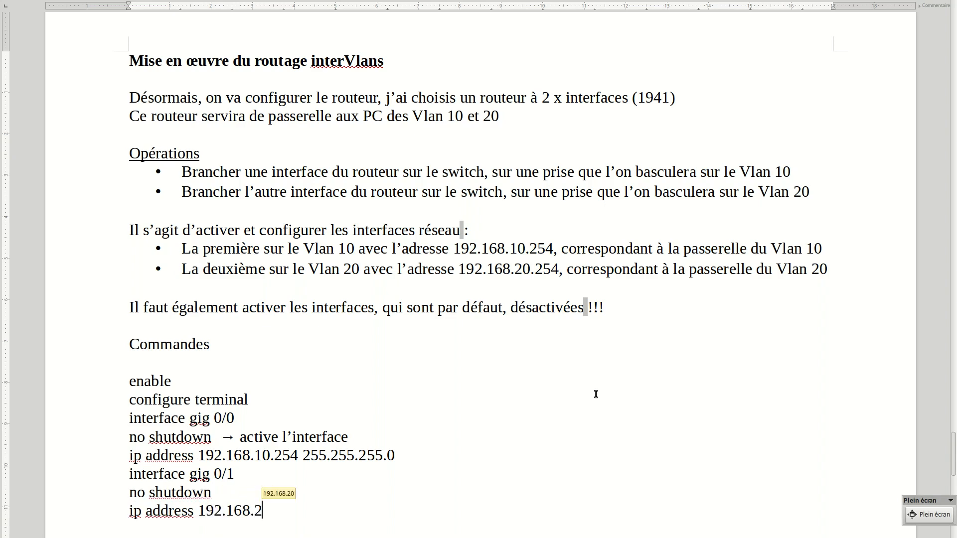
type("0.25")
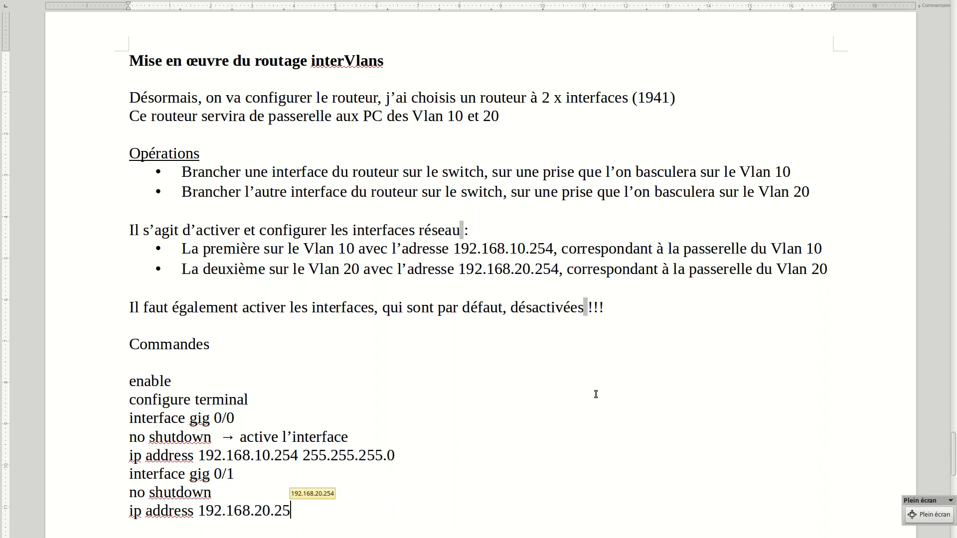
type("4 255.2")
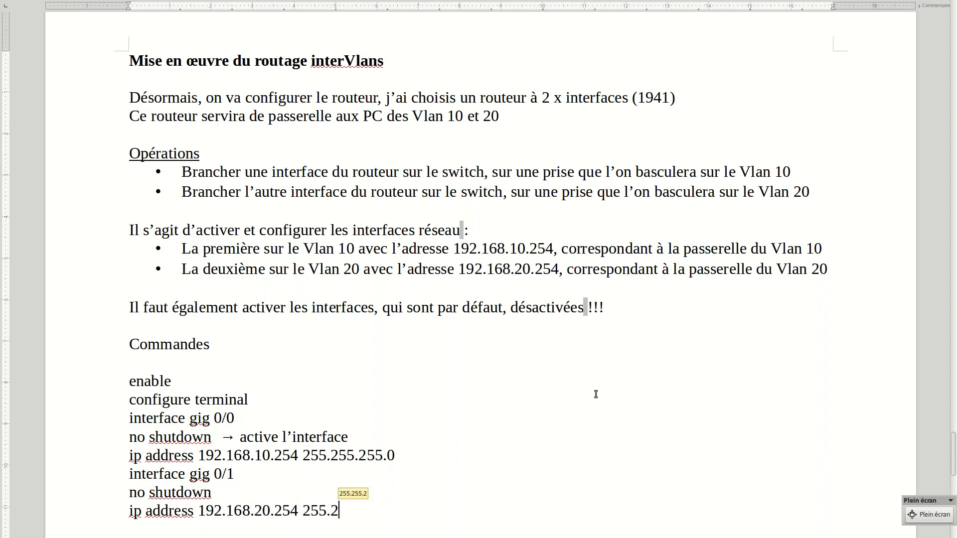
type("55.255.0")
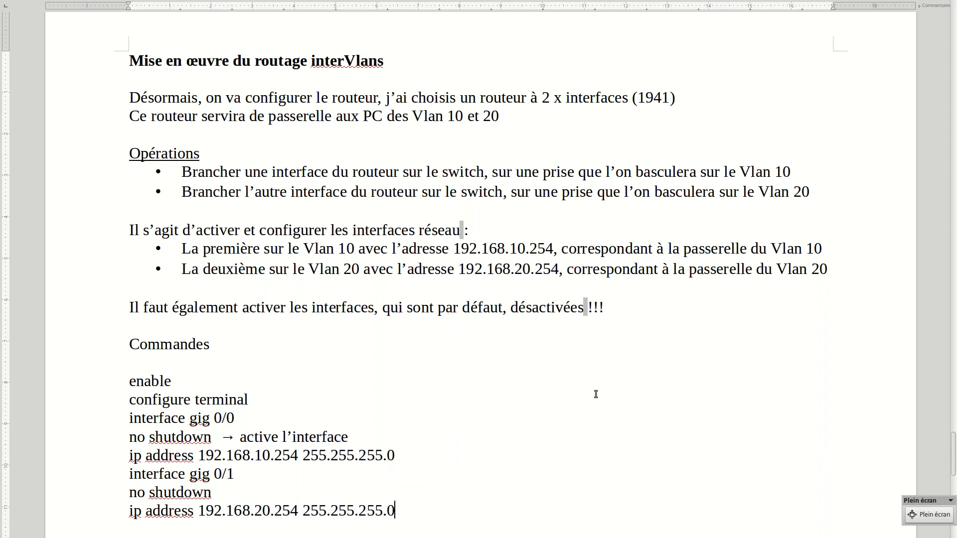
Close the command list with the line "end" and start a new line after it
key("Return")
type("end")
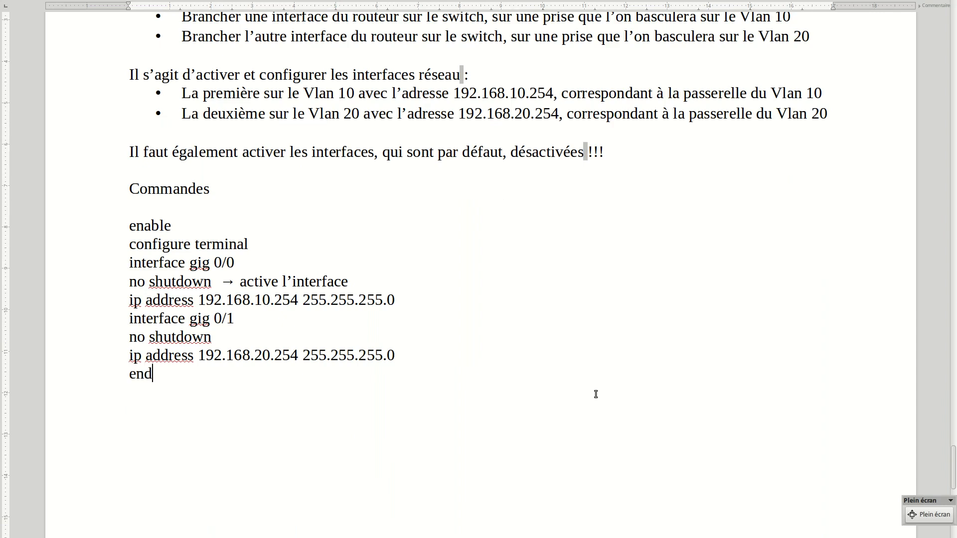
key("Return")
Switch to Cisco Packet Tracer, run show ip interface brief on the router and check the gigabit interfaces' addresses and status
key("ctrl+alt+Right")
key("ctrl+alt+Left")
key("ctrl+alt+Left")
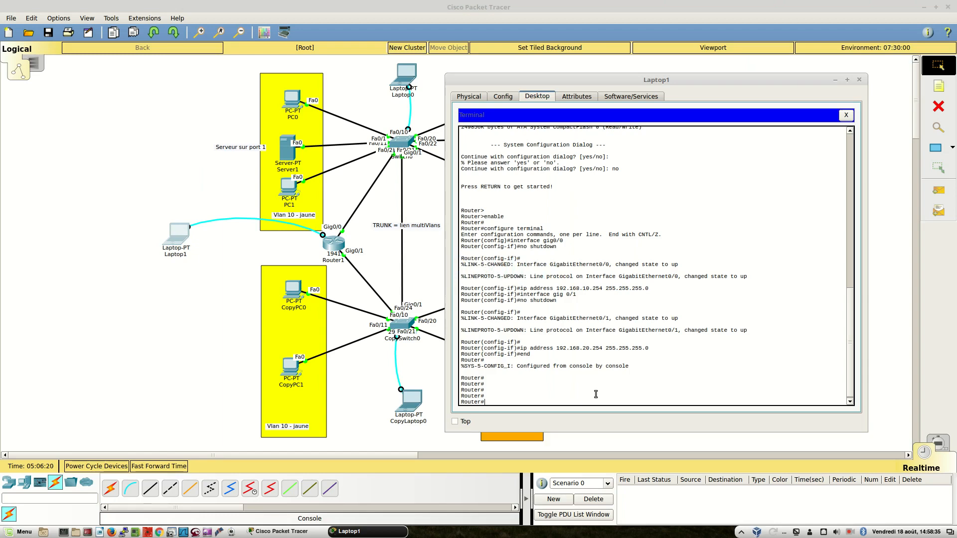
left_click(596, 388)
type("show ip interface brief")
key("Return")
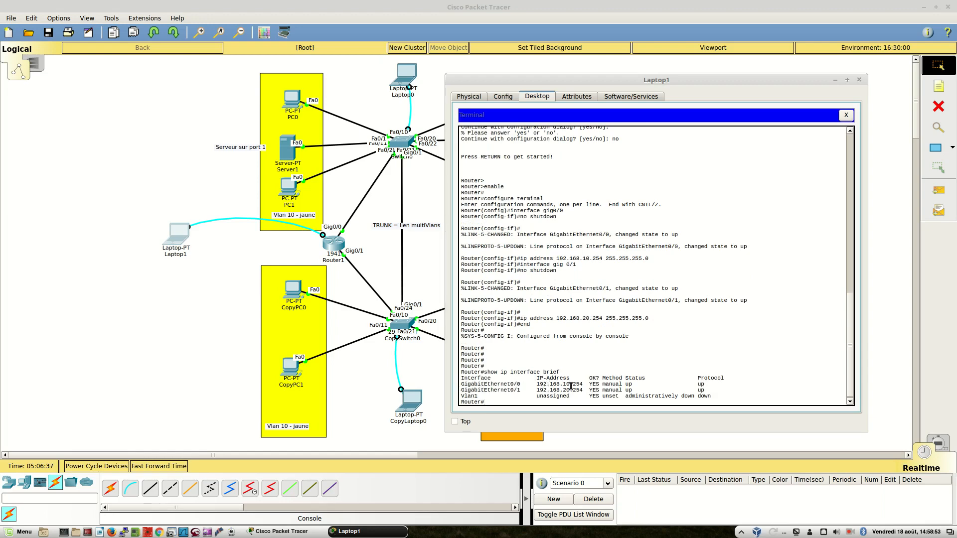
double_click(592, 386)
left_click(629, 387)
double_click(701, 384)
left_click(704, 326)
Run show ip route, examine the entries for the 192.168.10.0/24 and 192.168.20.0/24 networks, and close the Laptop1 window
key("Return")
key("Return")
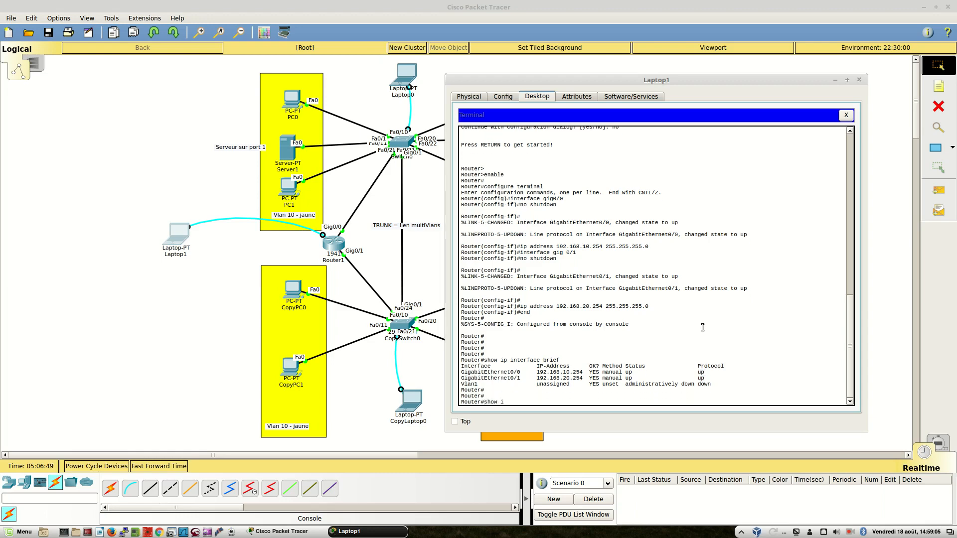
type("show ip rout")
key("Tab")
key("Return")
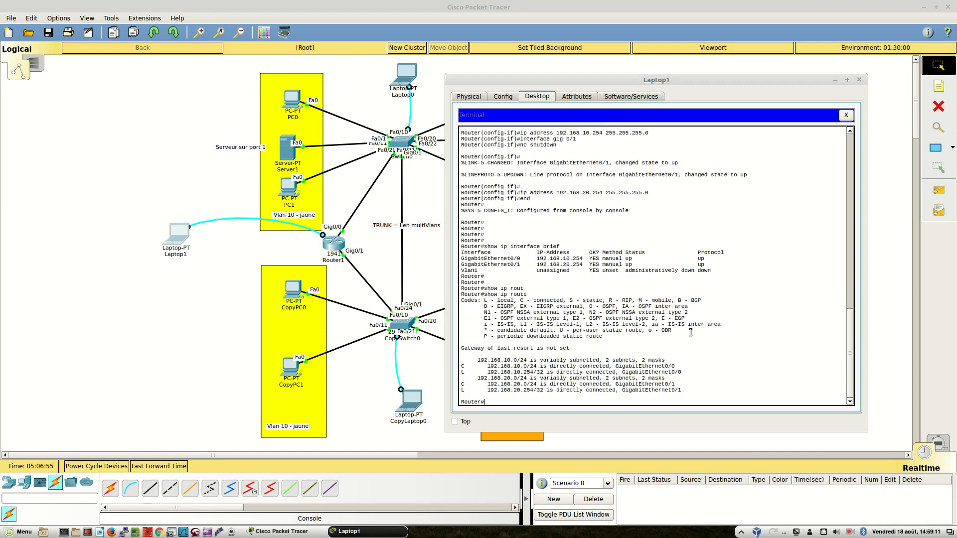
triple_click(542, 362)
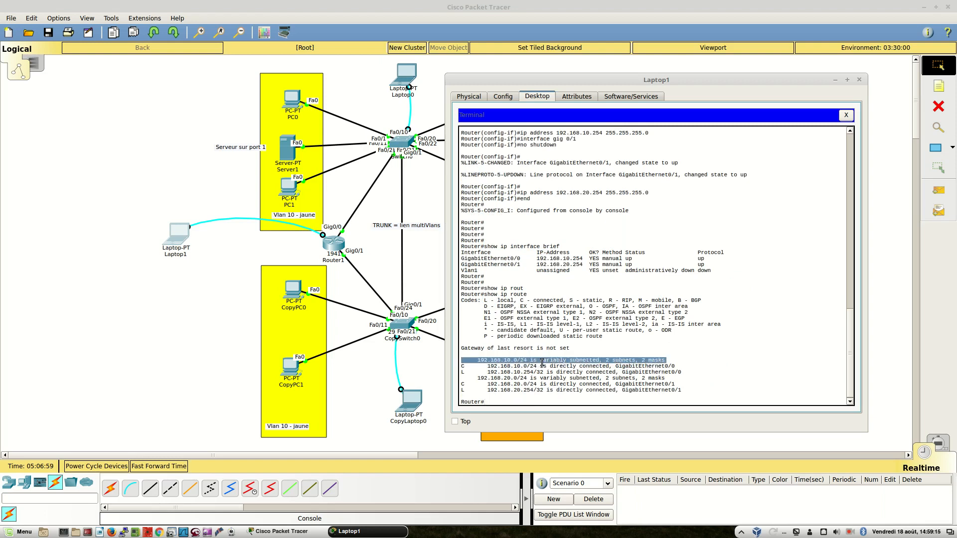
triple_click(534, 379)
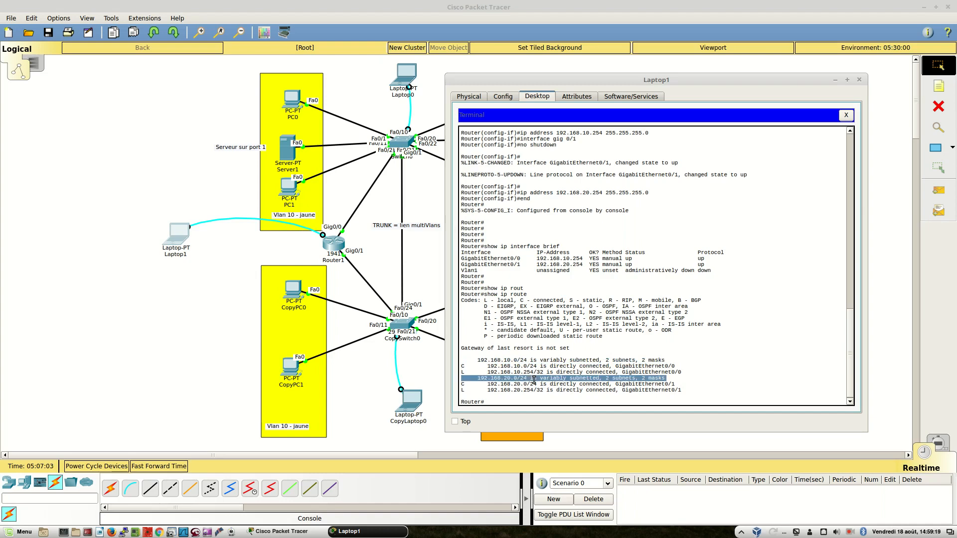
left_click(860, 80)
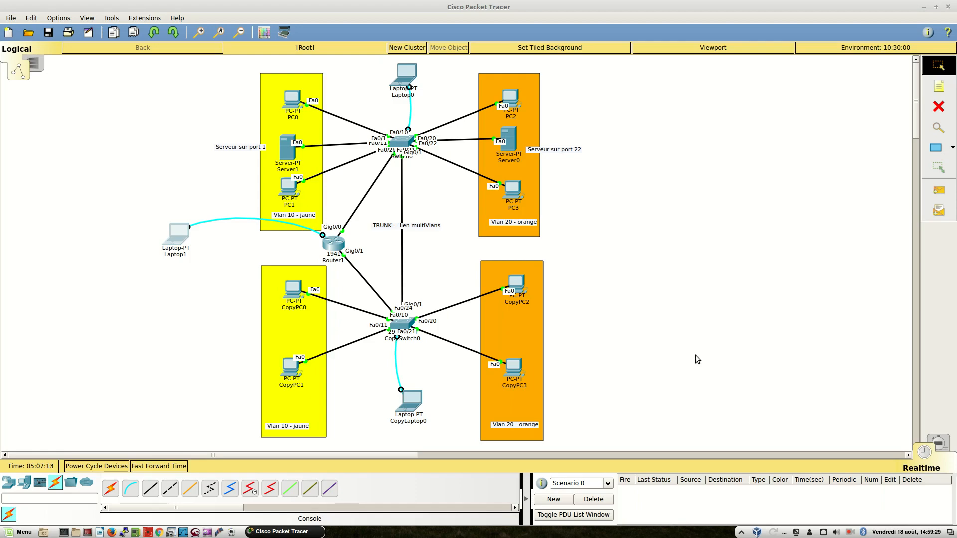
Switch to the document and begin a new paragraph below the command list with "A ce stade, les PC du Vlan 10"
key("alt+Tab")
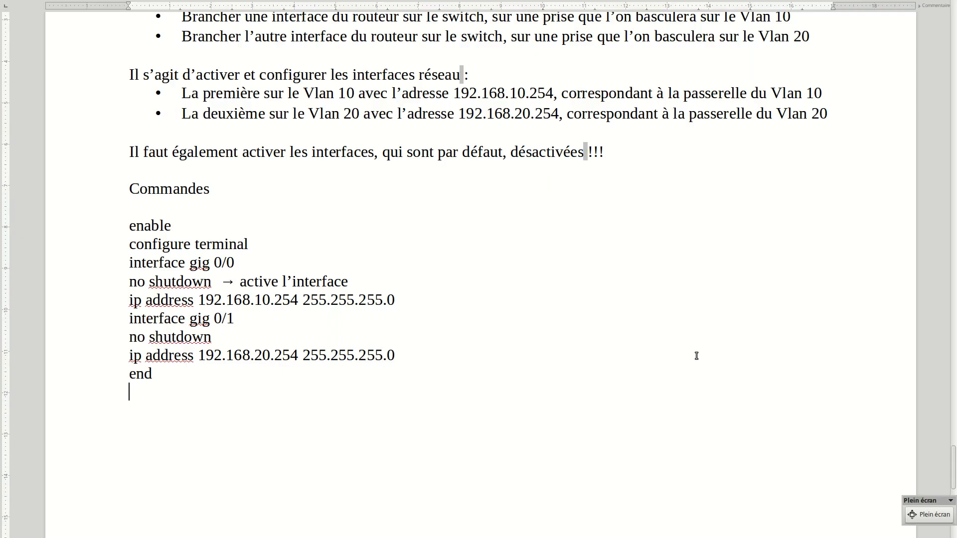
key("Return")
key("Return")
type("A ce stade, les")
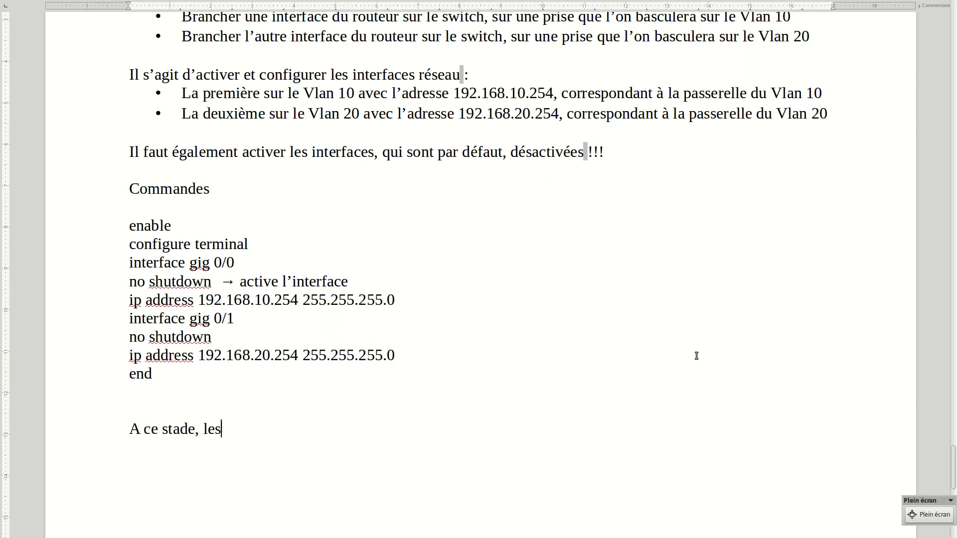
type(" PC du Vla")
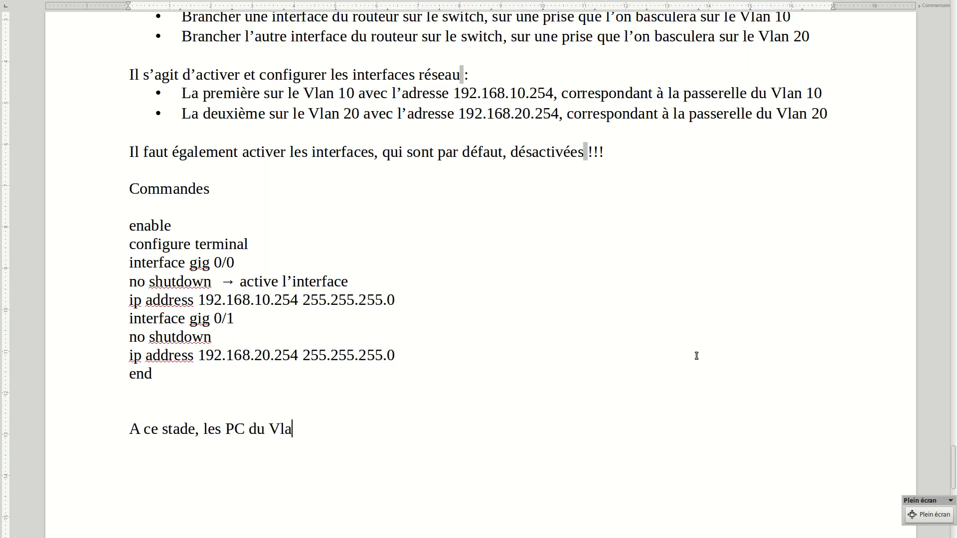
type("n 10 vont franchir le ro")
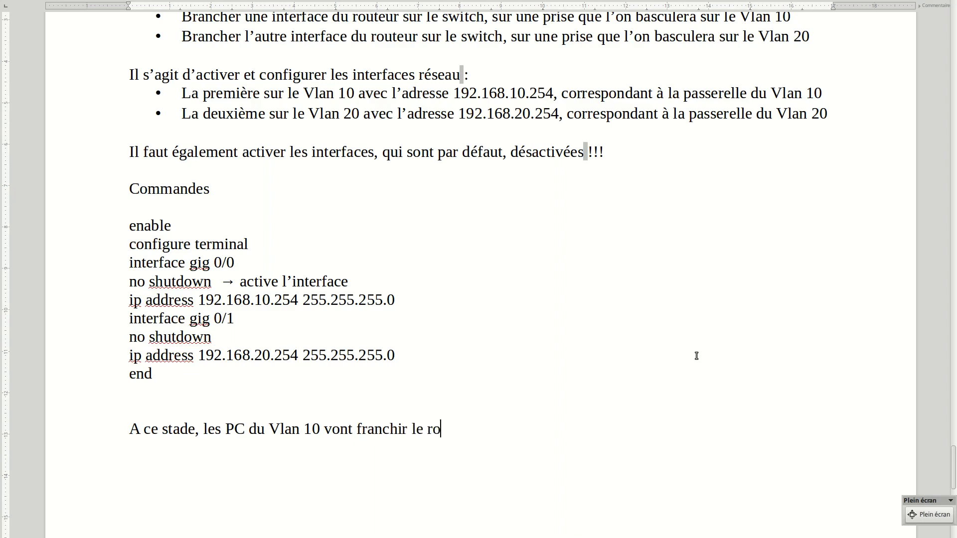
Complete the sentence with "vont franchir le routeur pour communiquer avec ceux du Vlan 20, et vise et versa."
type("uteur pour ")
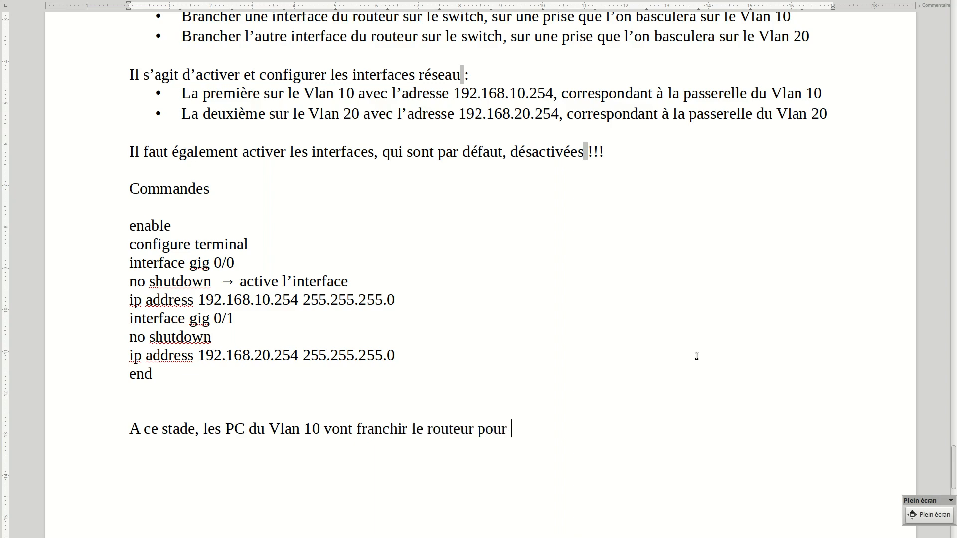
type("communiquer avec")
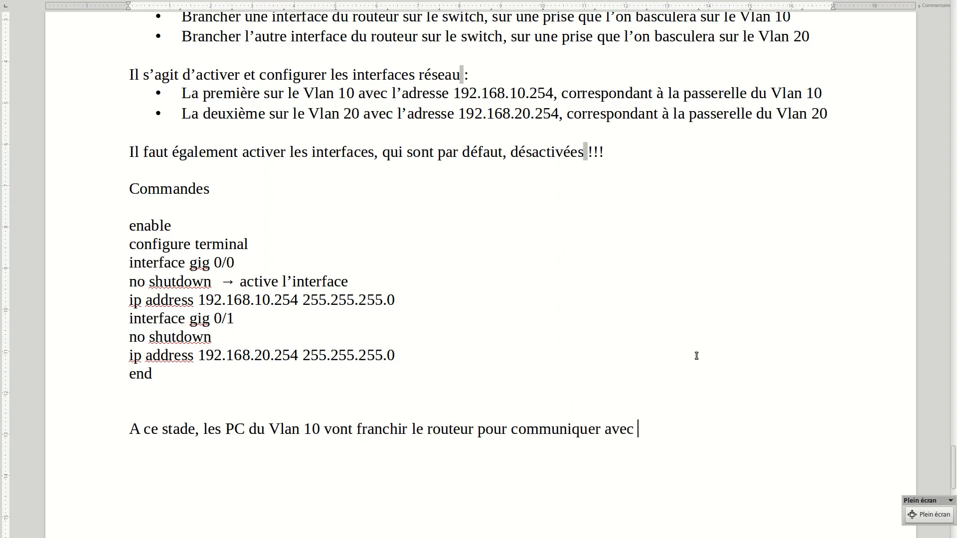
type(" ceux du Vlan 20")
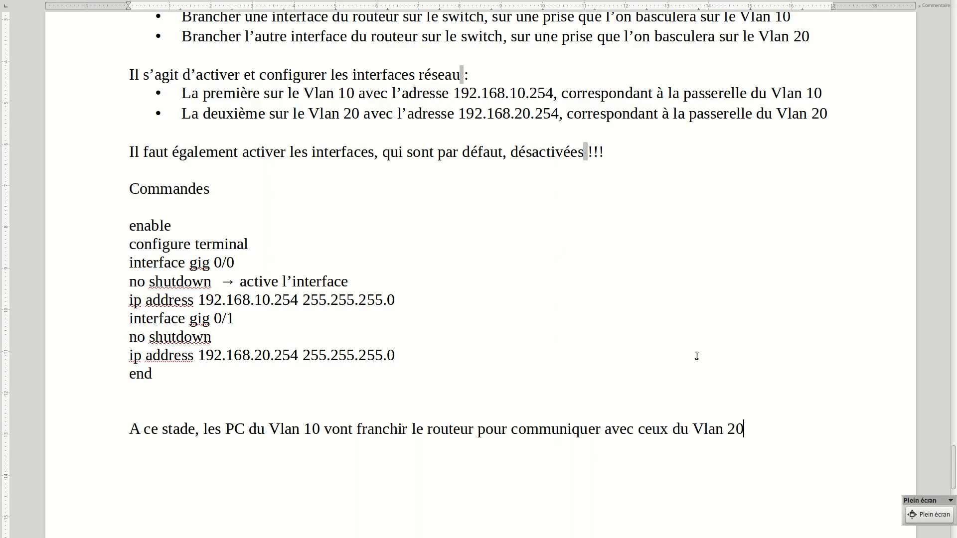
type(", et vise et versa.")
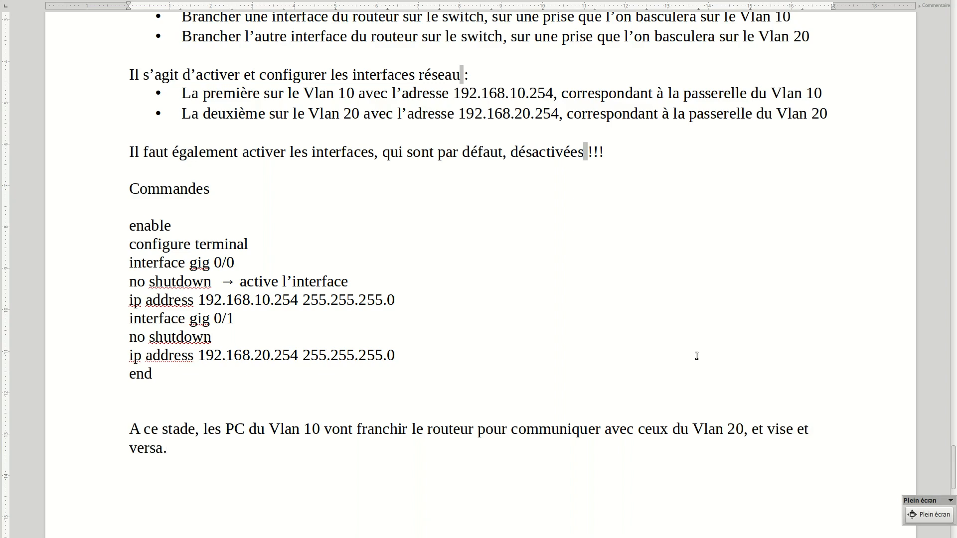
Switch to Cisco Packet Tracer and send a simple PDU from PC0 to PC1 to test communication within Vlan 10
key("ctrl+alt+Left")
key("ctrl+alt+Left")
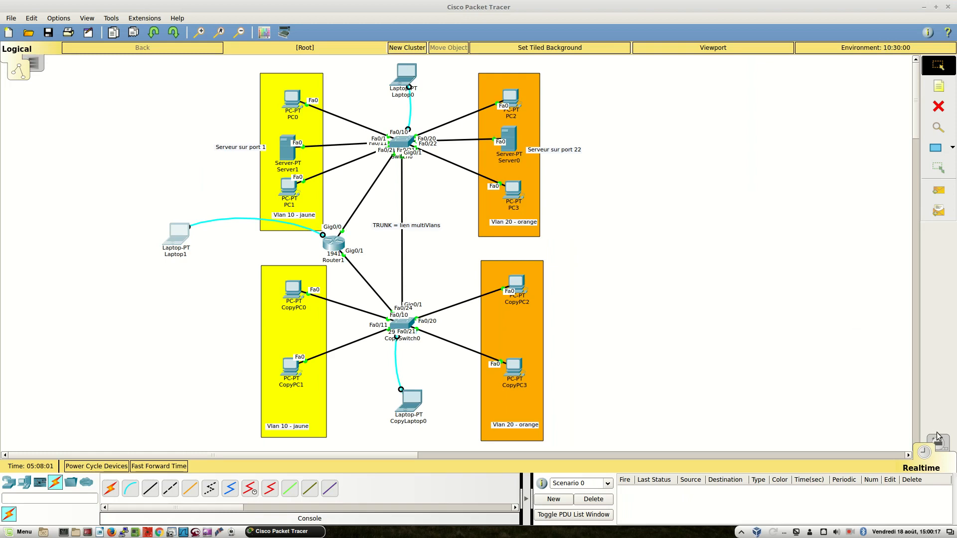
left_click(938, 190)
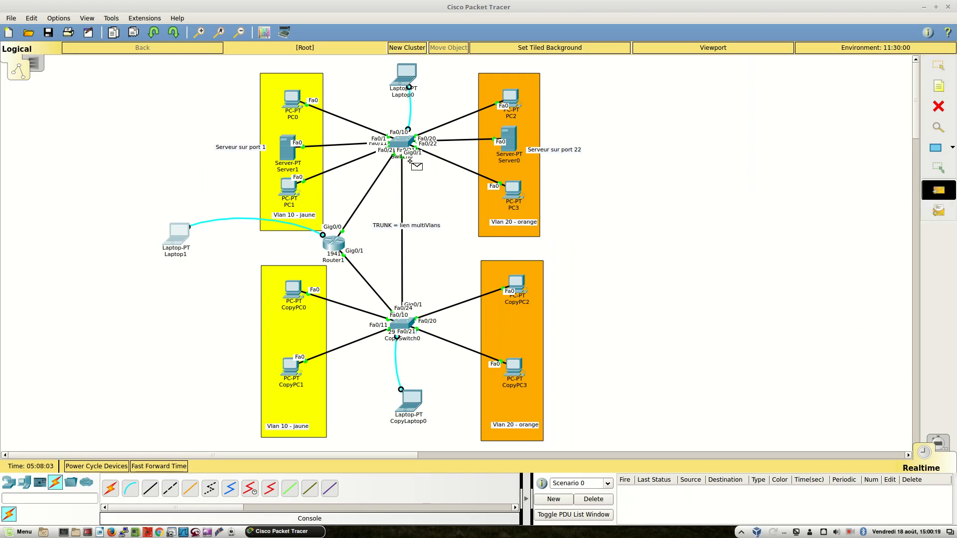
left_click(292, 102)
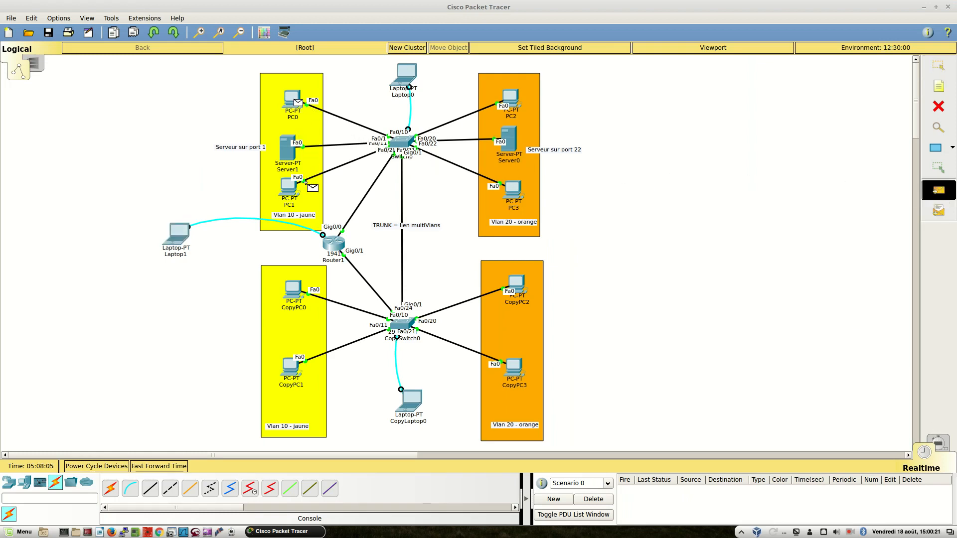
left_click(289, 190)
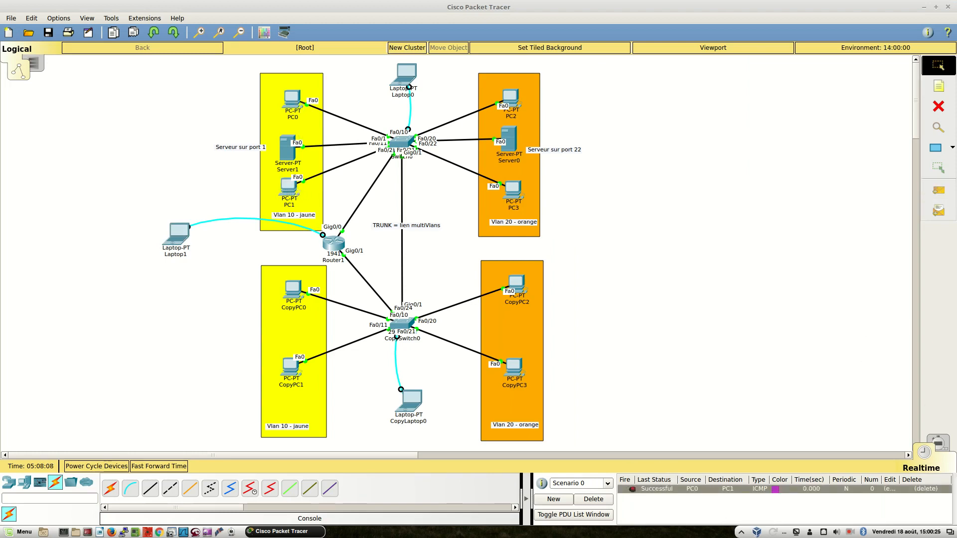
Send a simple PDU from PC0 in Vlan 10 to PC2 in Vlan 20, and repeat the test once
left_click(939, 189)
left_click(289, 101)
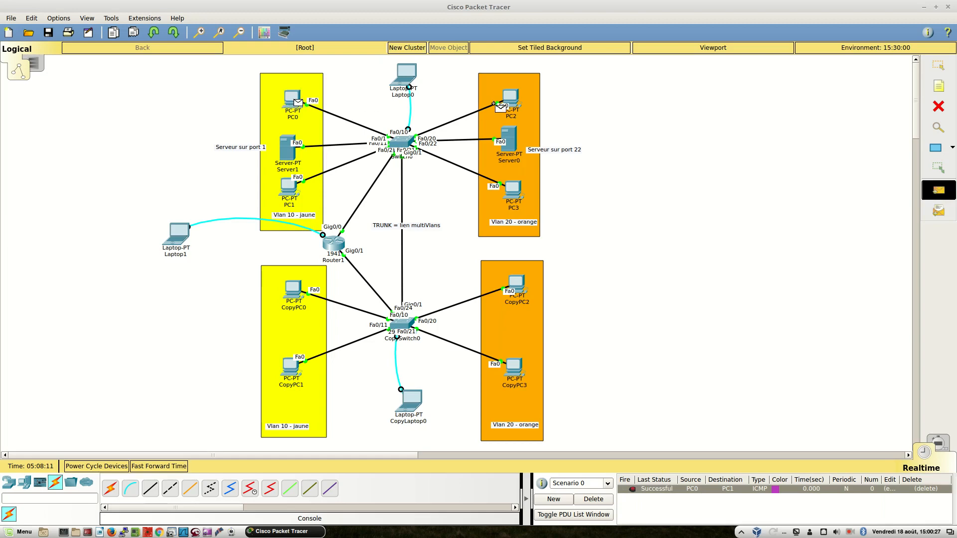
left_click(511, 103)
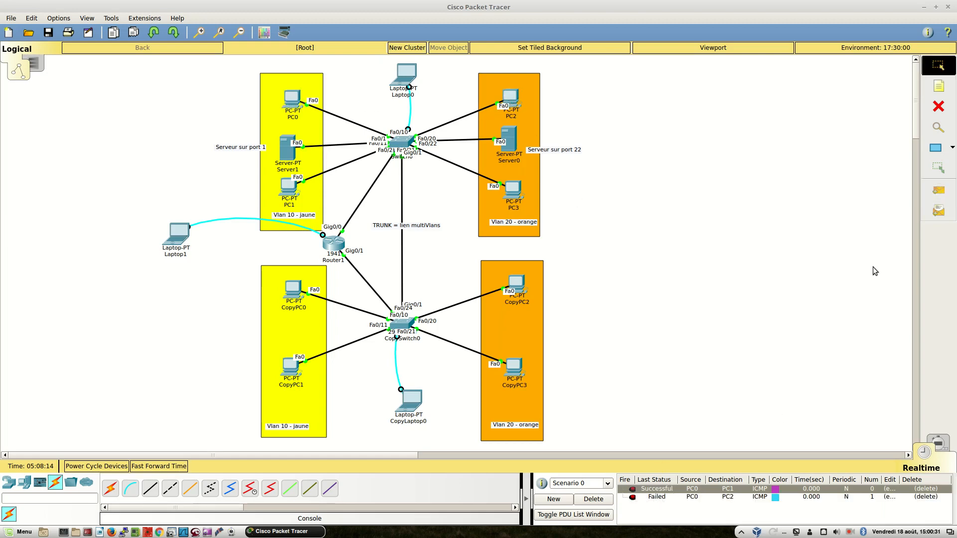
left_click(939, 191)
left_click(291, 100)
left_click(509, 100)
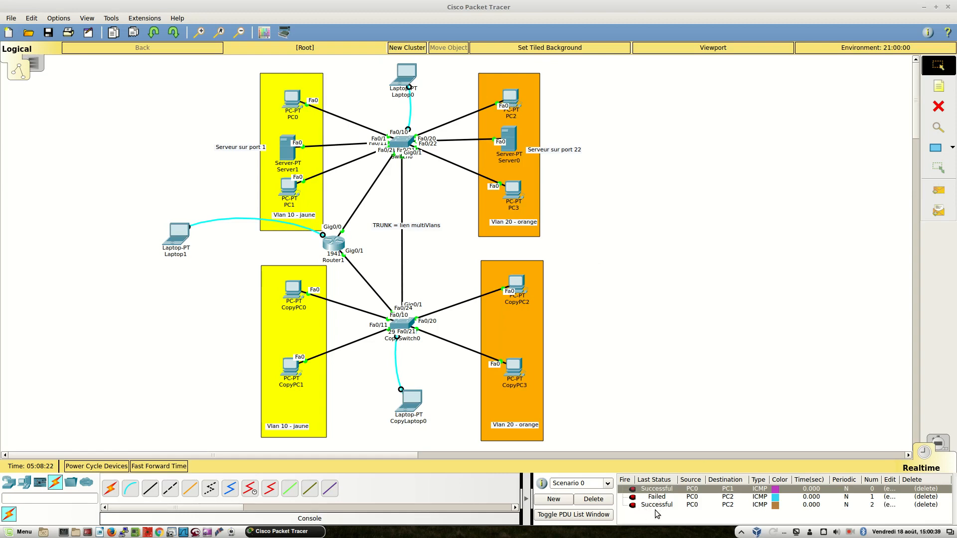
Clear the scenario and send a simple PDU from CopyPC0 to CopyPC2, clearing the list again before repeating the test
left_click(594, 499)
left_click(938, 190)
left_click(299, 295)
left_click(515, 289)
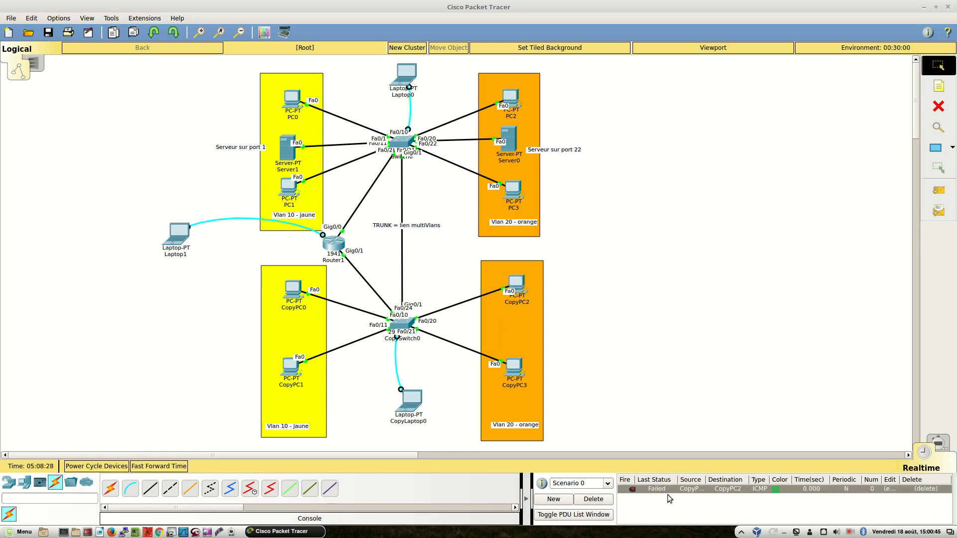
left_click(606, 502)
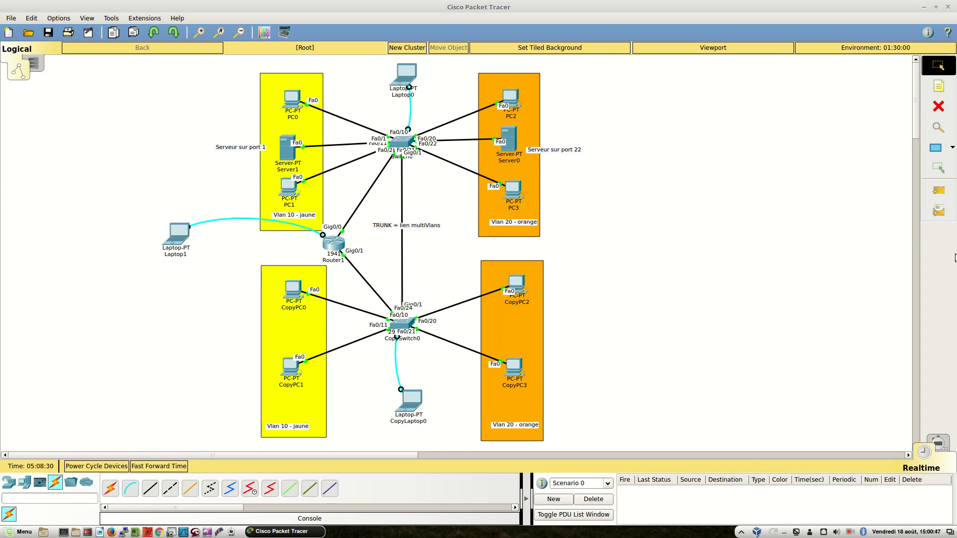
left_click(929, 194)
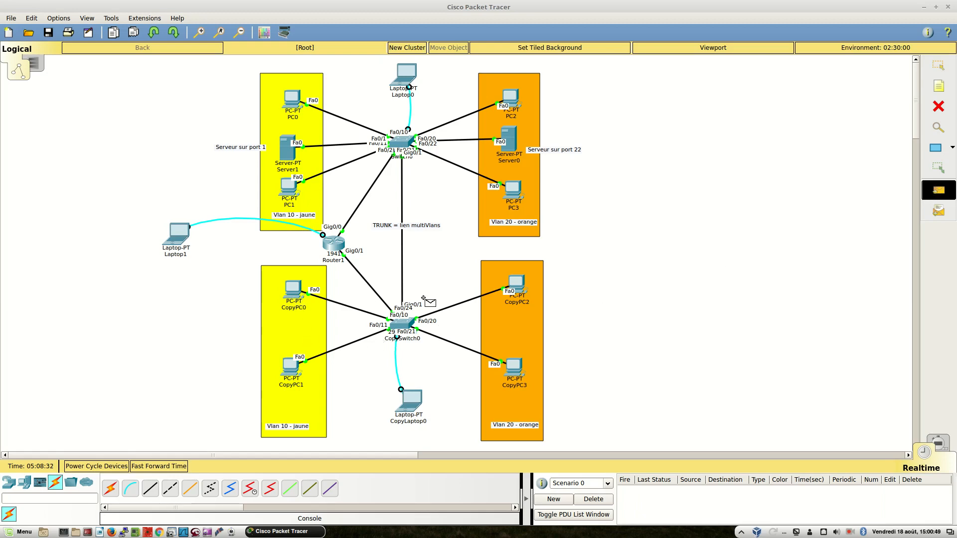
left_click(292, 289)
left_click(517, 285)
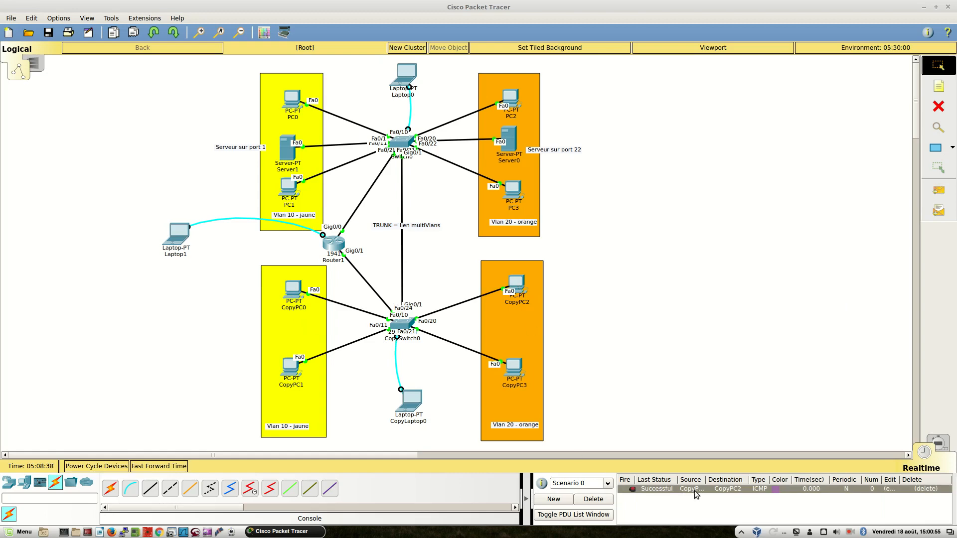
Send simple PDUs from CopyPC3 to PC0 and from CopyPC1 to PC2, and delete the scenario's results
left_click(937, 195)
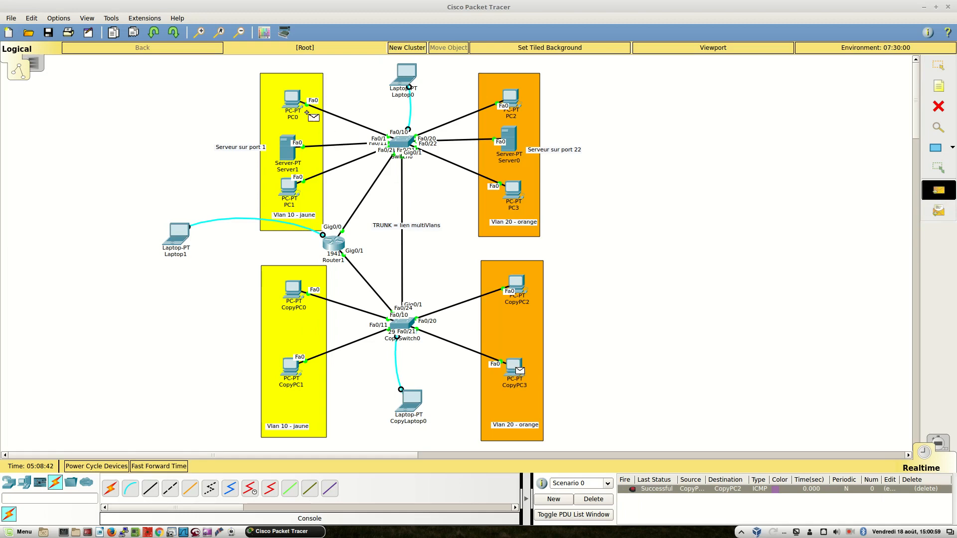
left_click(294, 100)
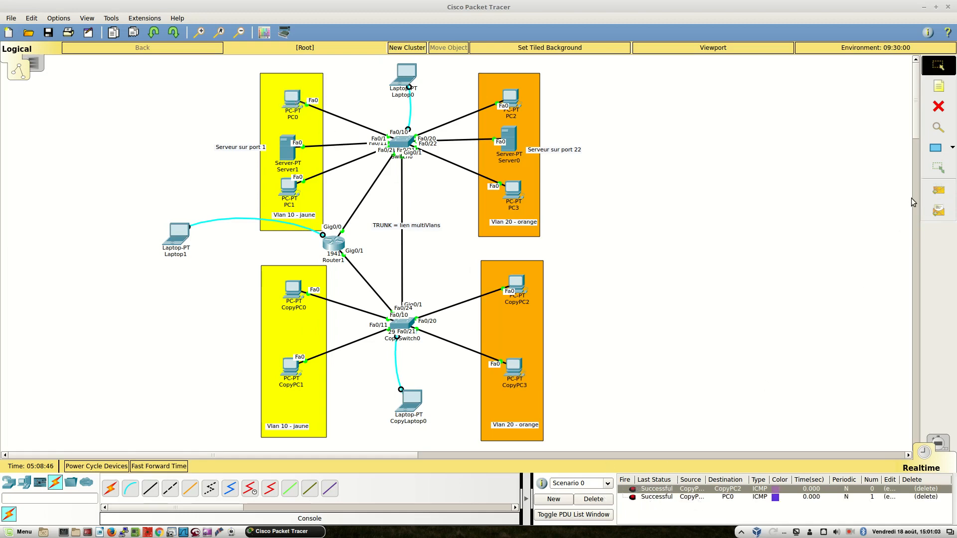
left_click(937, 190)
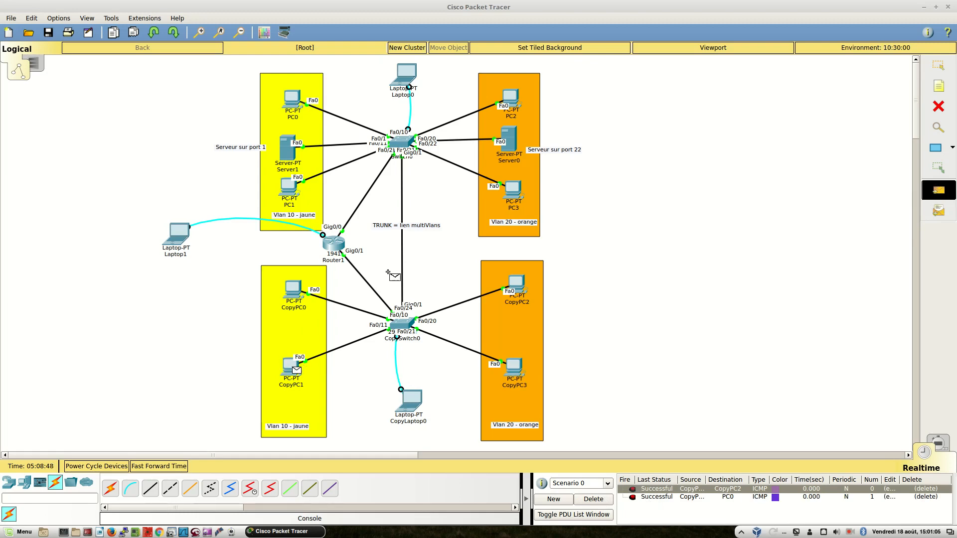
left_click(511, 98)
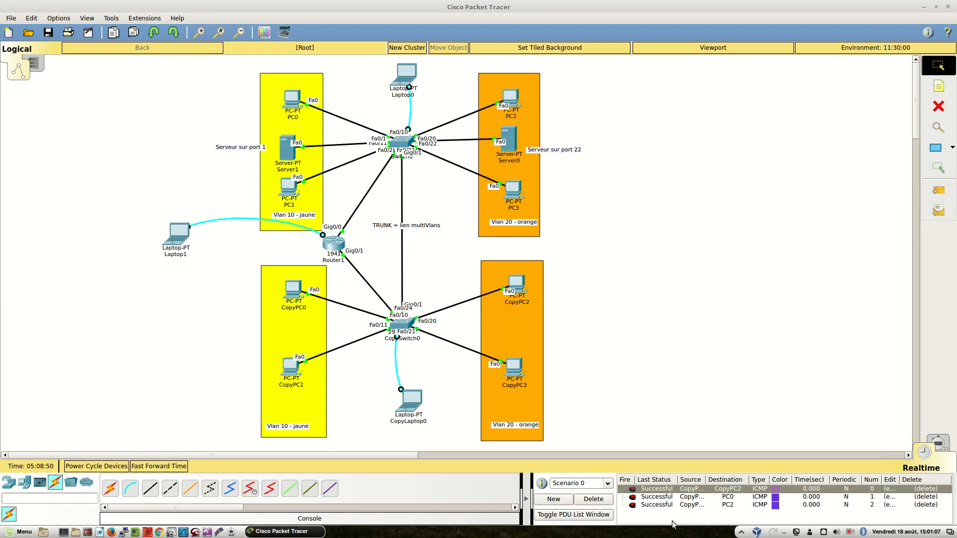
left_click(589, 500)
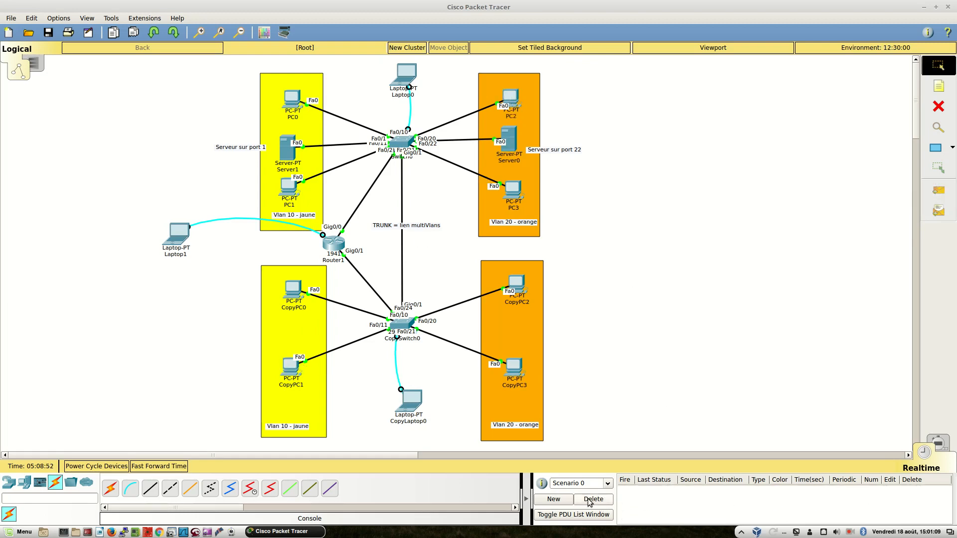
Switch to the document and begin a new paragraph with "Lors des test par ‘ping’ on s’apercevra que"
key("alt+Tab")
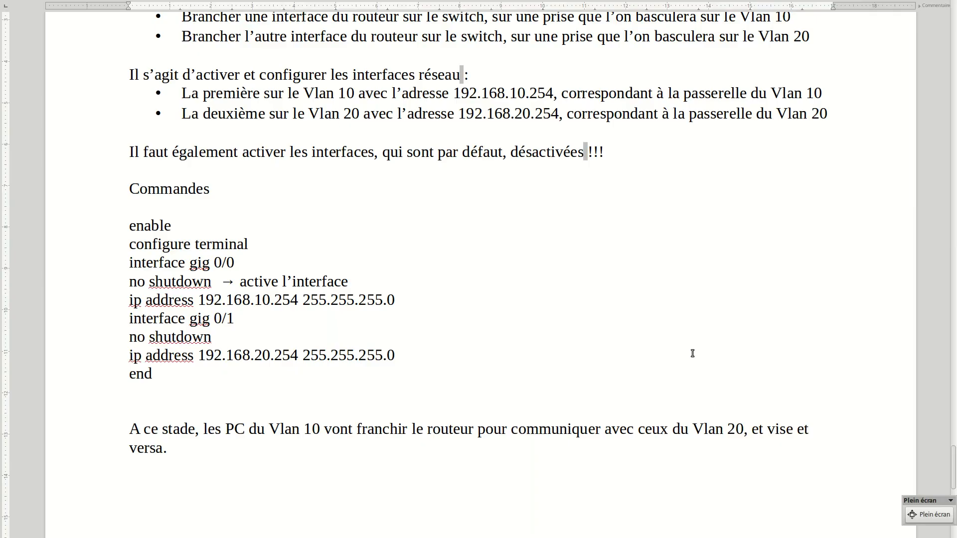
type("Lors des test par ")
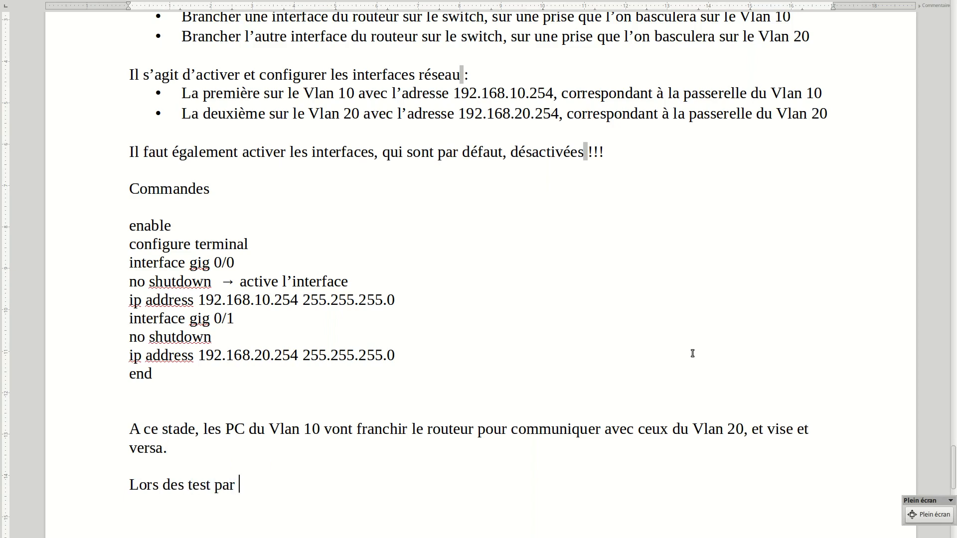
type("'ping' ")
type("on s'aper")
type("cevra ")
type("que ")
type("le pr")
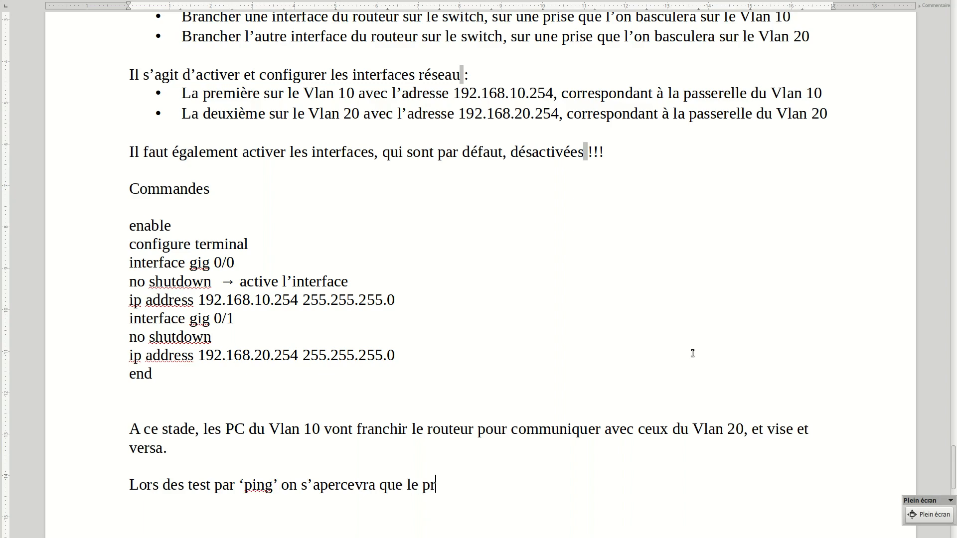
type("emier essai d’une série de ping, va ")
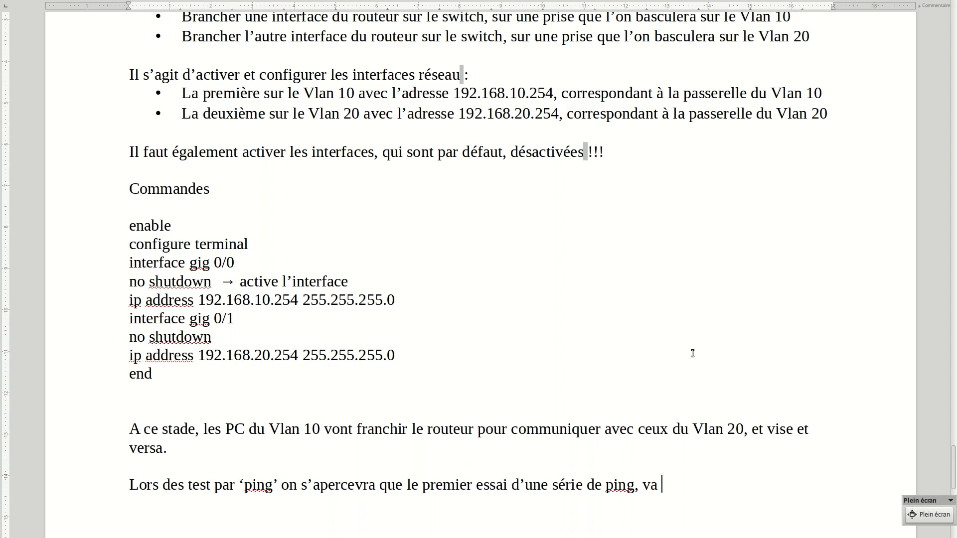
type("échouer, insistons pour ")
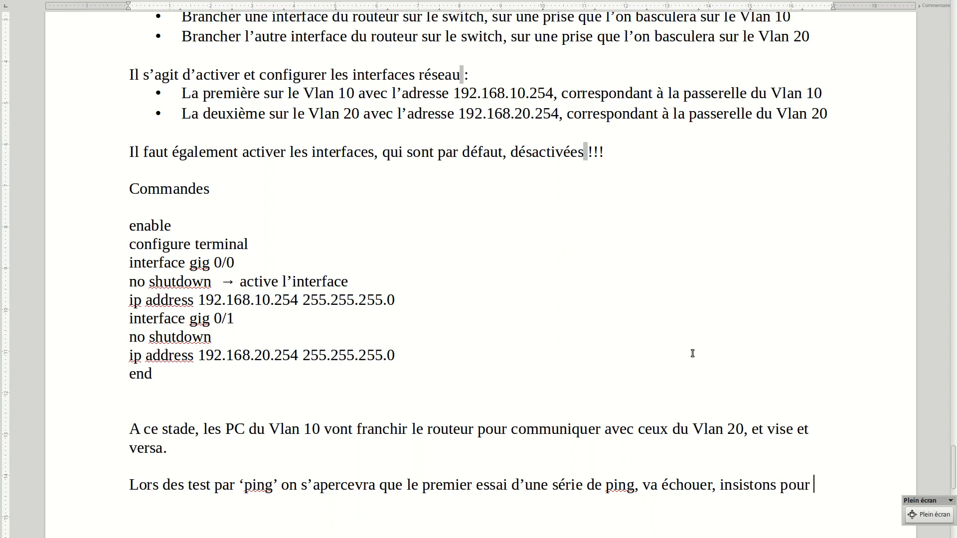
type("proceder aux tes")
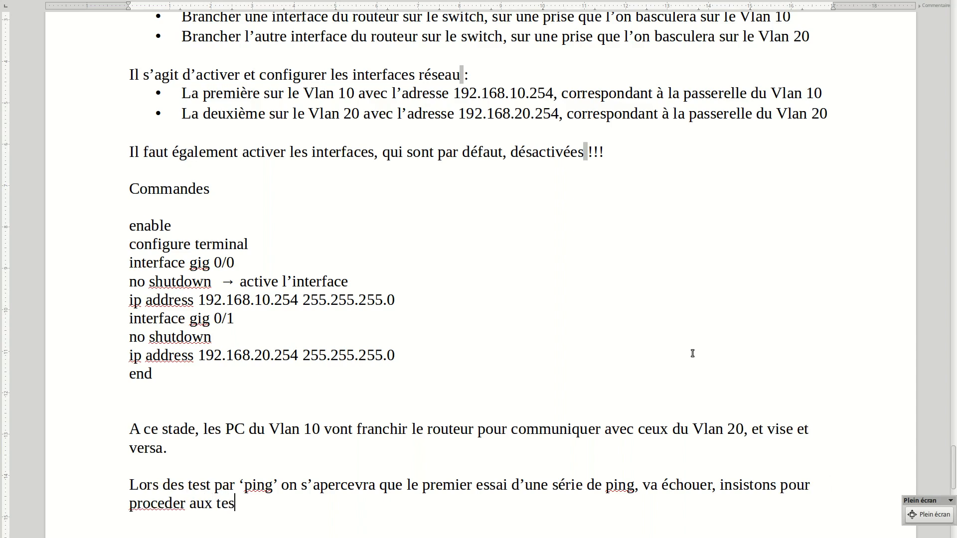
type("ts.")
type("Ce phé")
type("n")
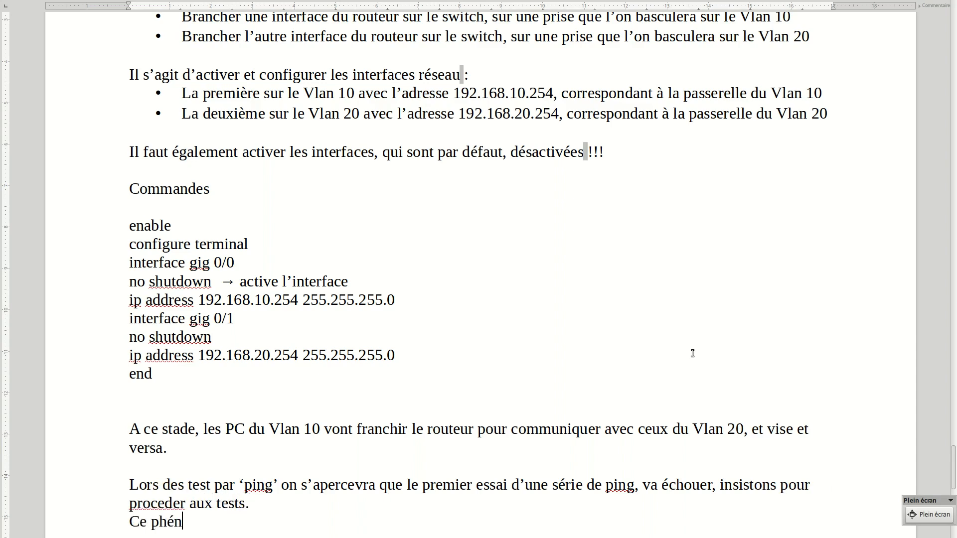
type("omeme est normal")
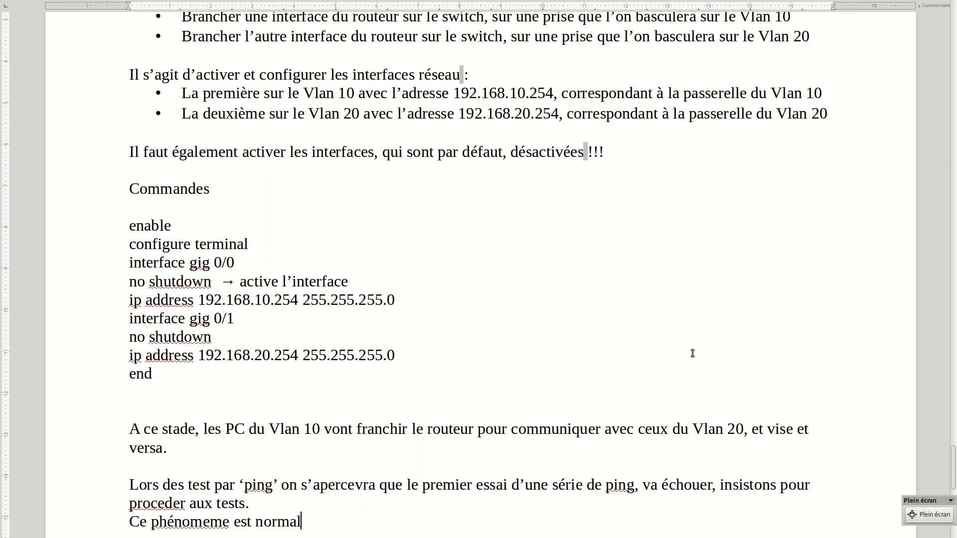
type(", le switch et le routeu")
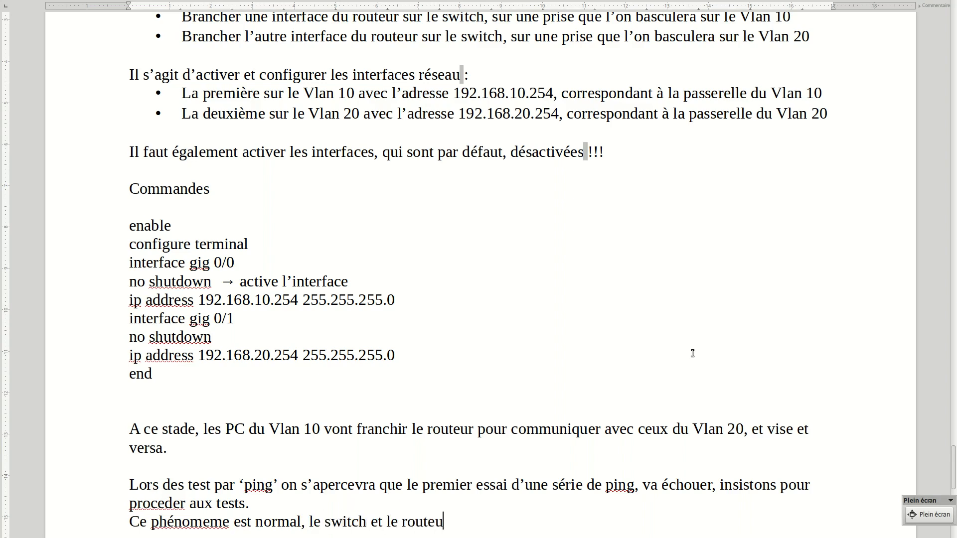
type("r ignorant ch")
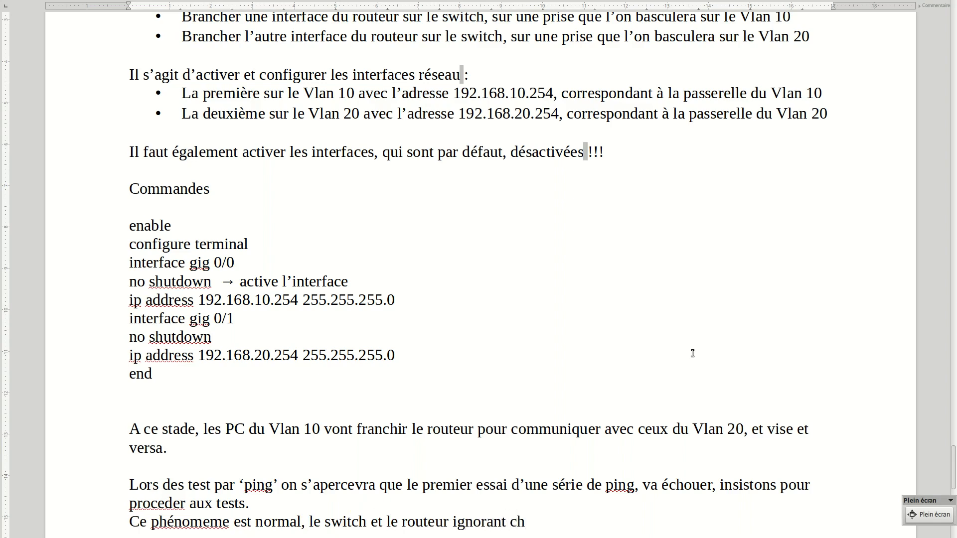
type("a")
type("cun la prsence de l'")
Extend the explanation with "ignorant chacun la prsence de lautre"
key("BackSpace")
type("autre")
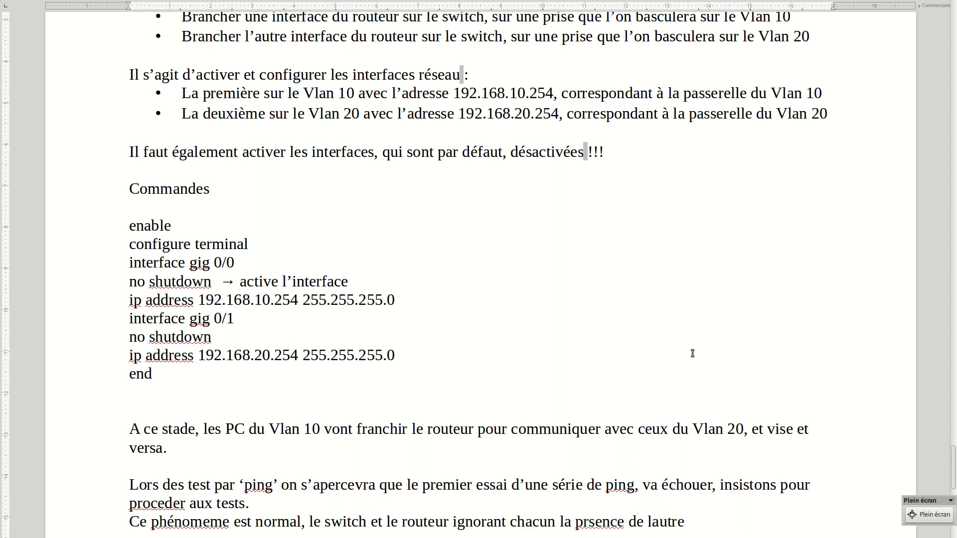
type("'")
Correct "lautre" to "l’autre" and continue the explanation with ", n’ont pas encore mémorisés"
key("Right")
key("Right")
type("n'ont pas encore m")
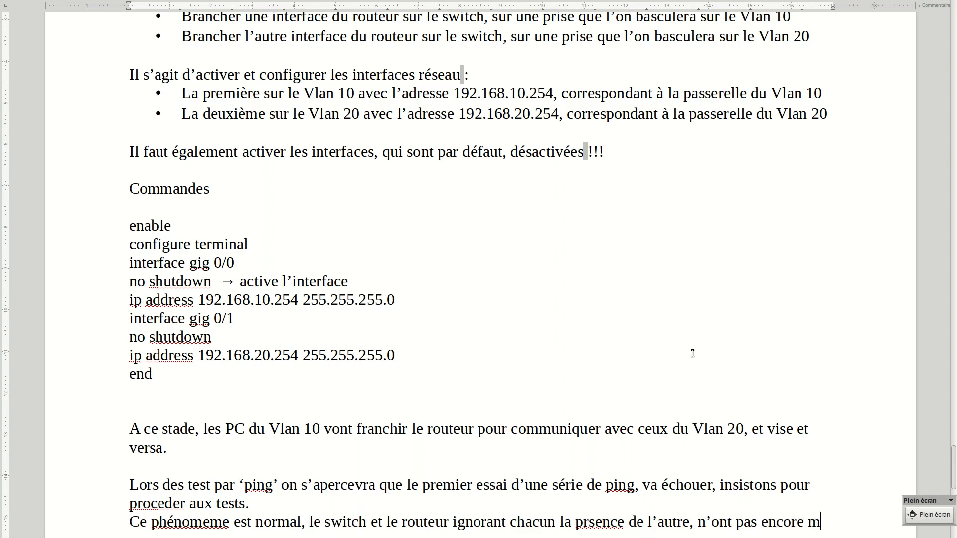
type("émor")
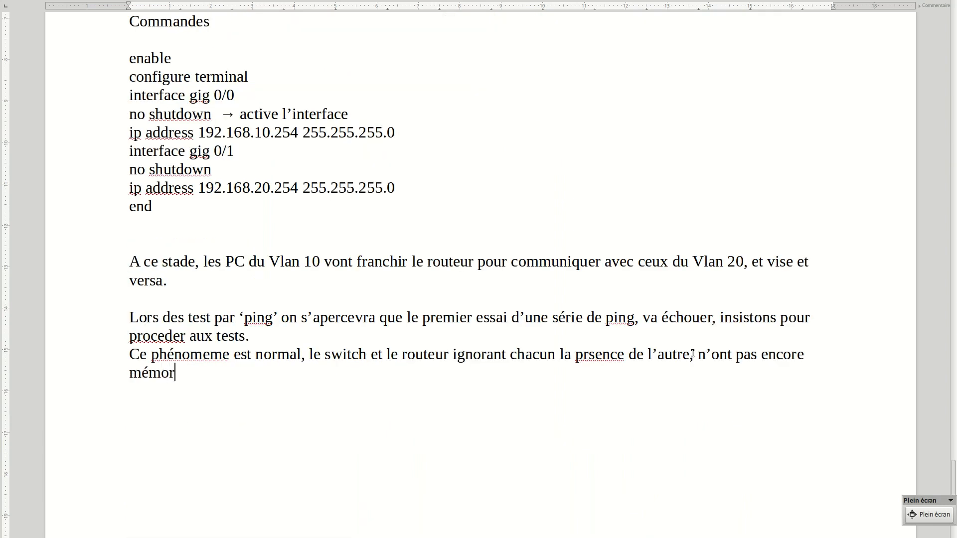
type("isés les adres")
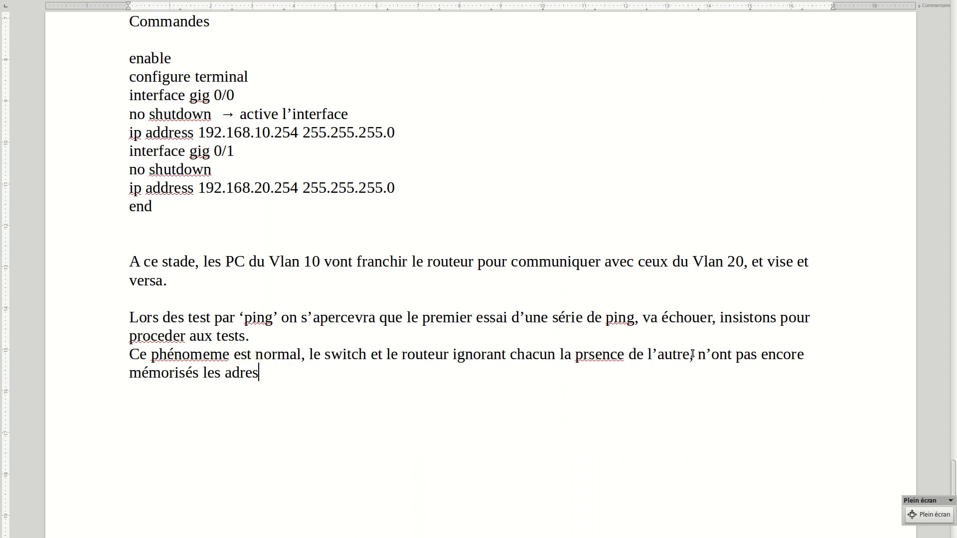
type("ses materielles (MAC) de el")
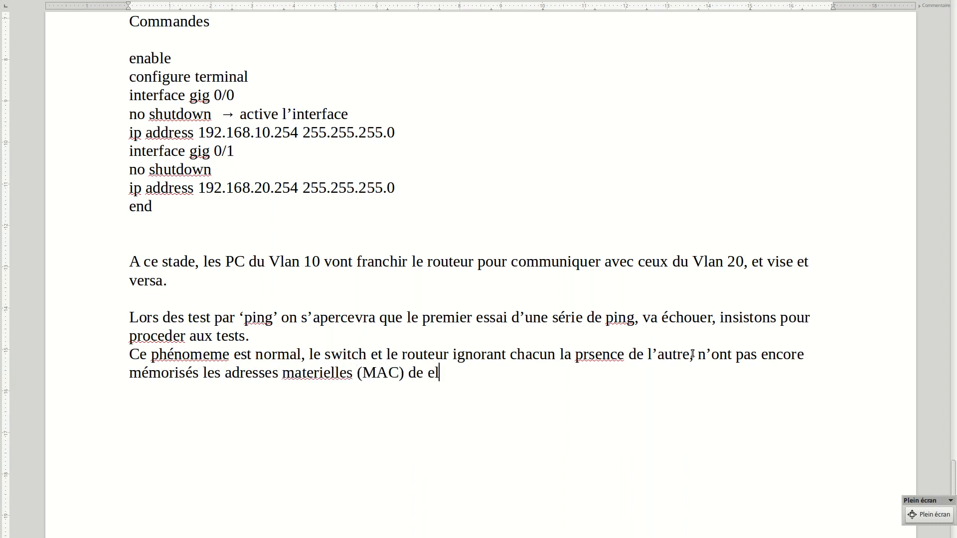
type("urs voisins, ce qui fait perdr")
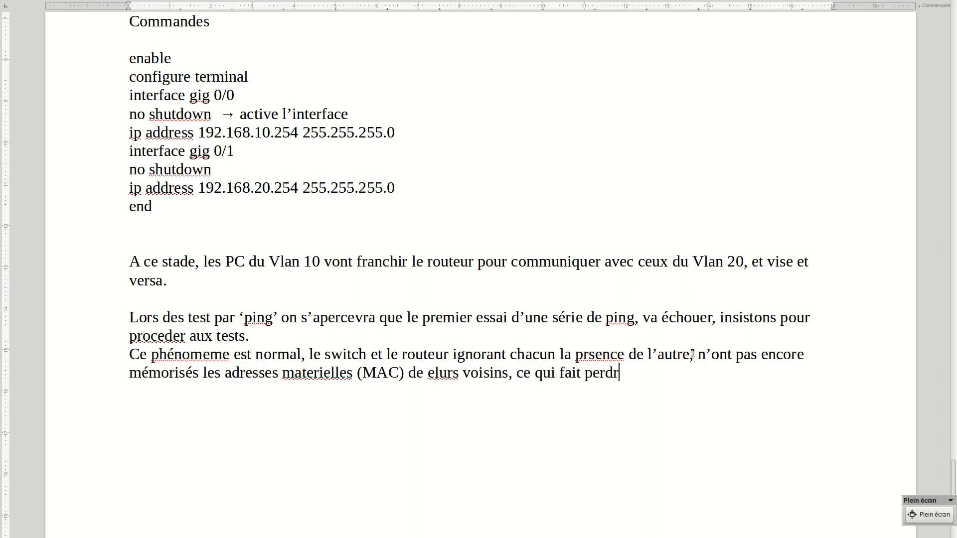
type("e un peu de temps au")
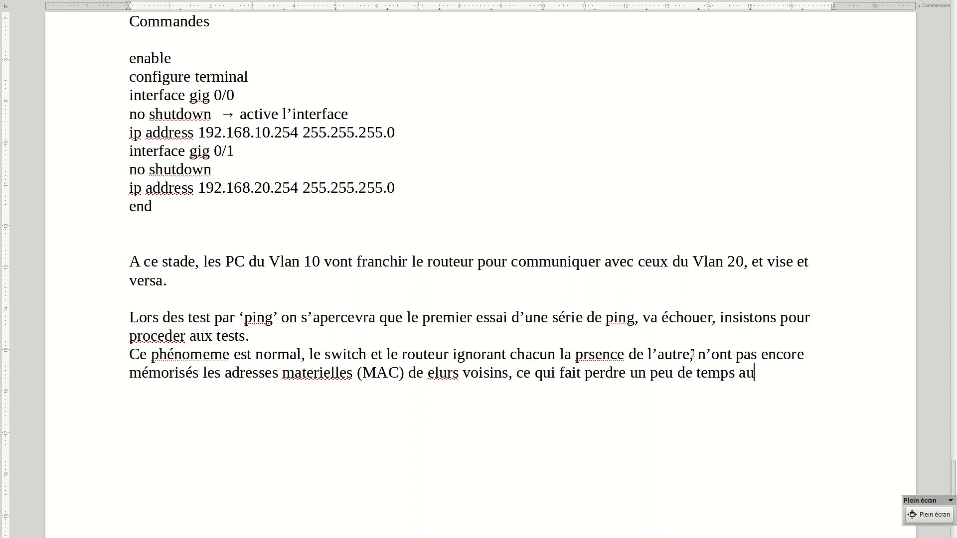
type(" départ et co")
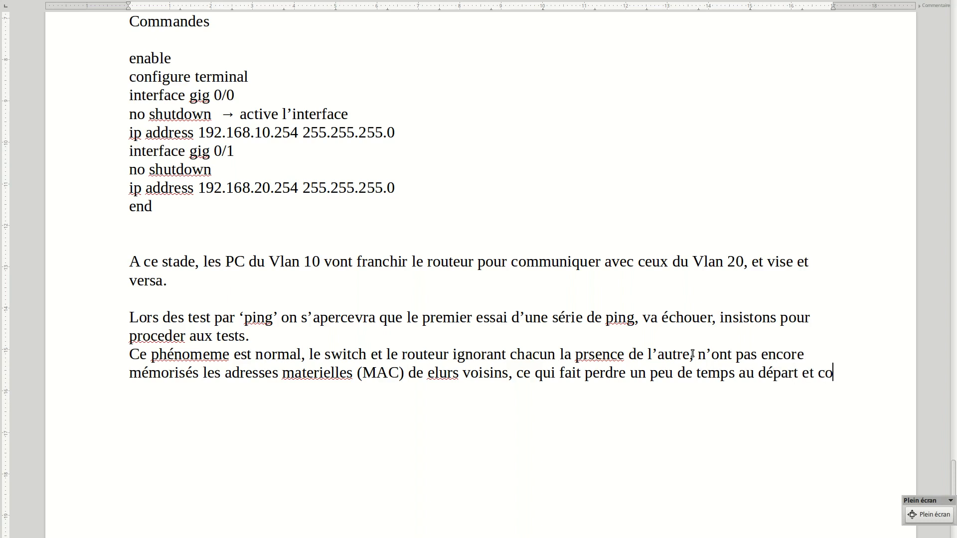
type("nduit")
type(" à l'echec d")
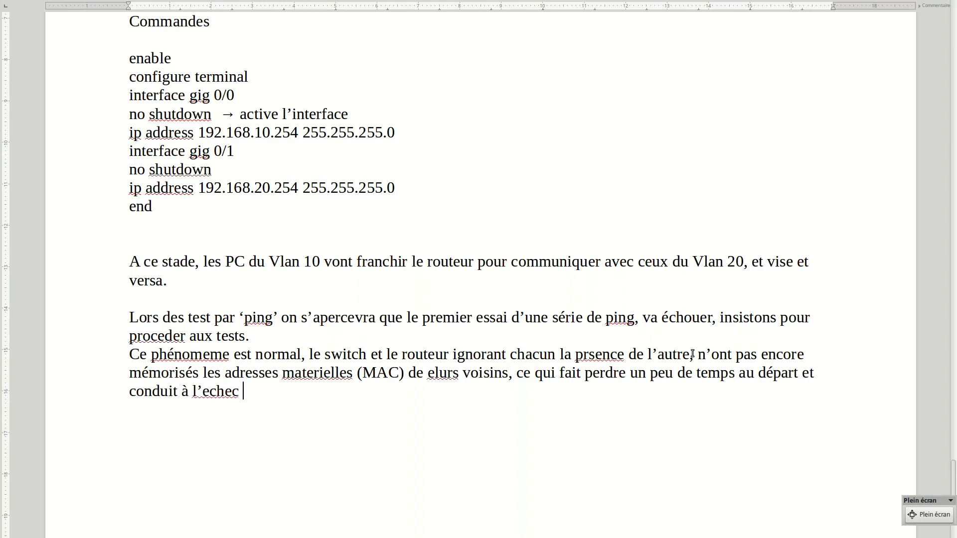
type("u pre")
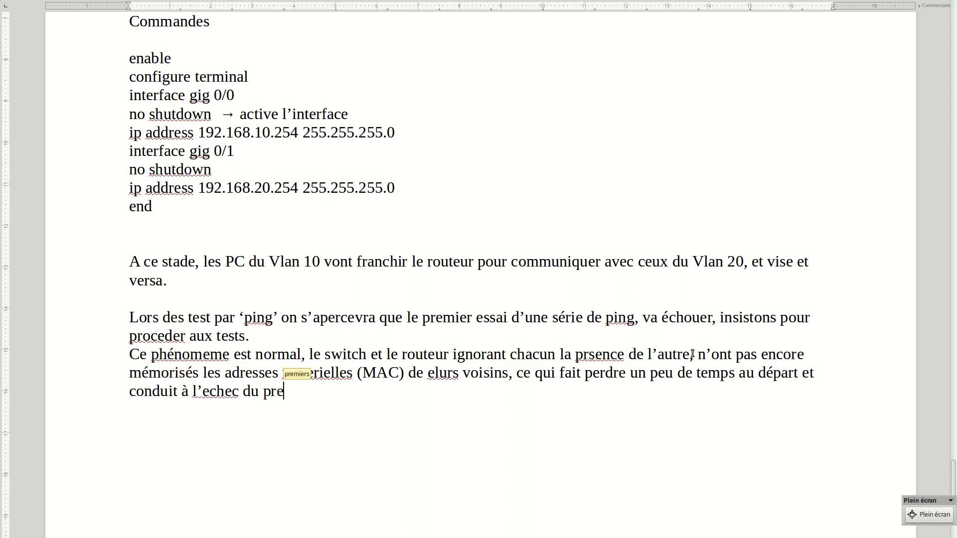
type("mier Pin")
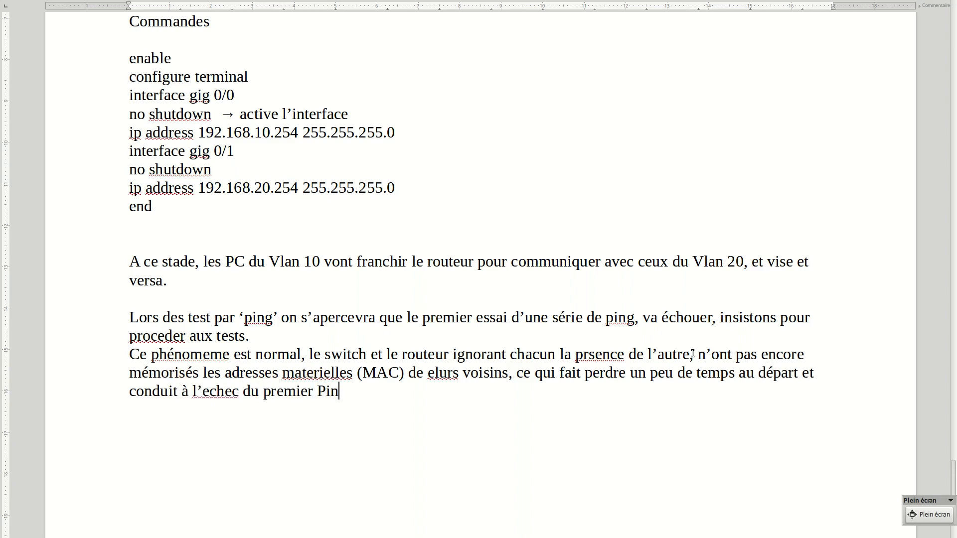
type("g.")
Add the closing line "Fin de la prsentation….." below the explanation, separated from it by blank lines
key("Return")
type("Fin de la pr")
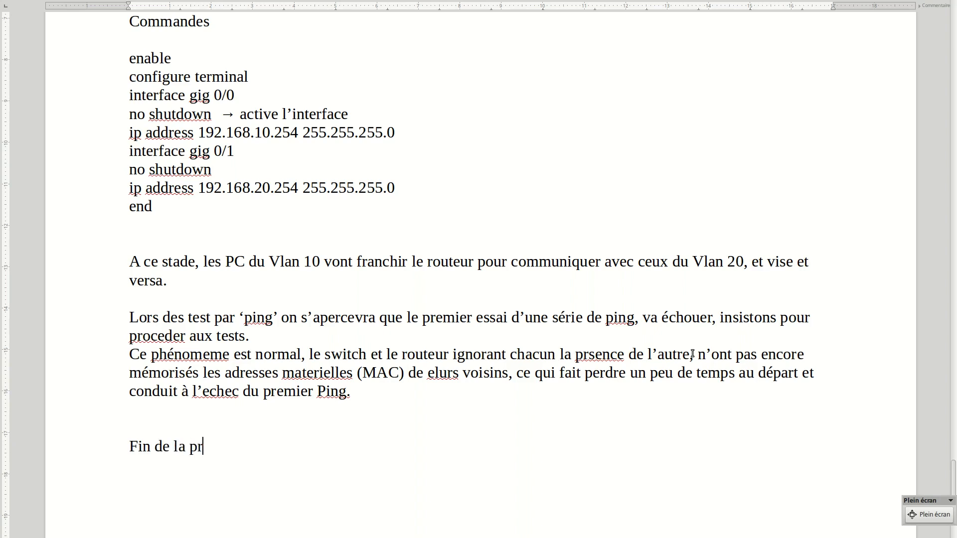
type("sentation….....")
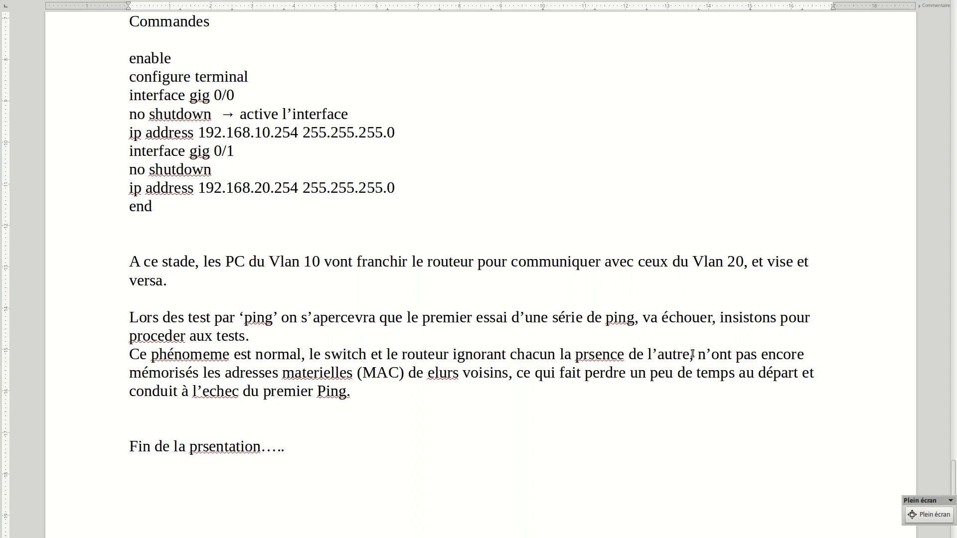
key("alt+Tab")
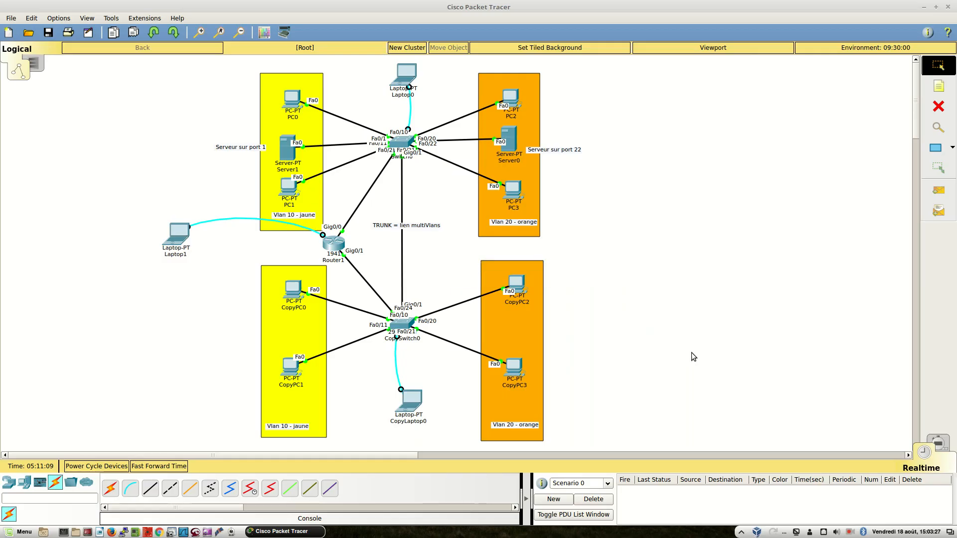
left_click(850, 532)
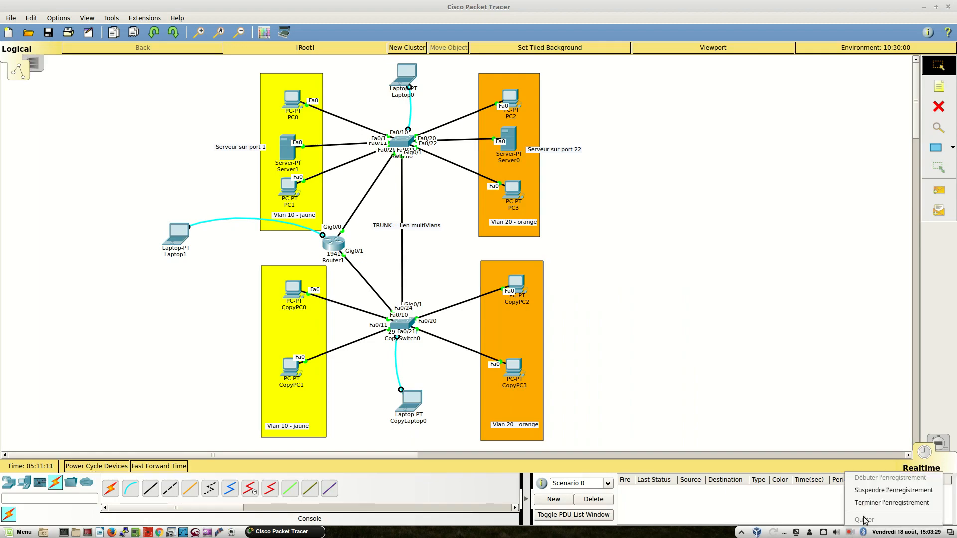